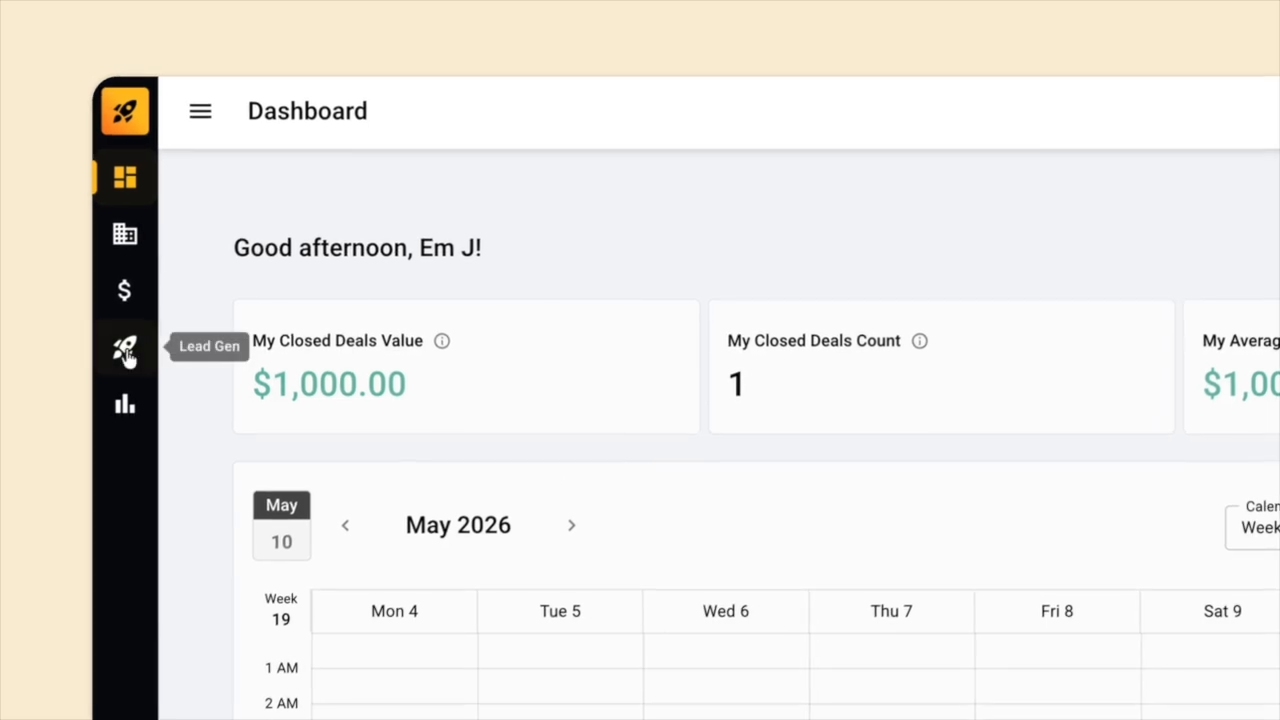
# Create a new chatbot named 'Demo' from the Lead Gen chatbots list.
pyautogui.click(76, 192)
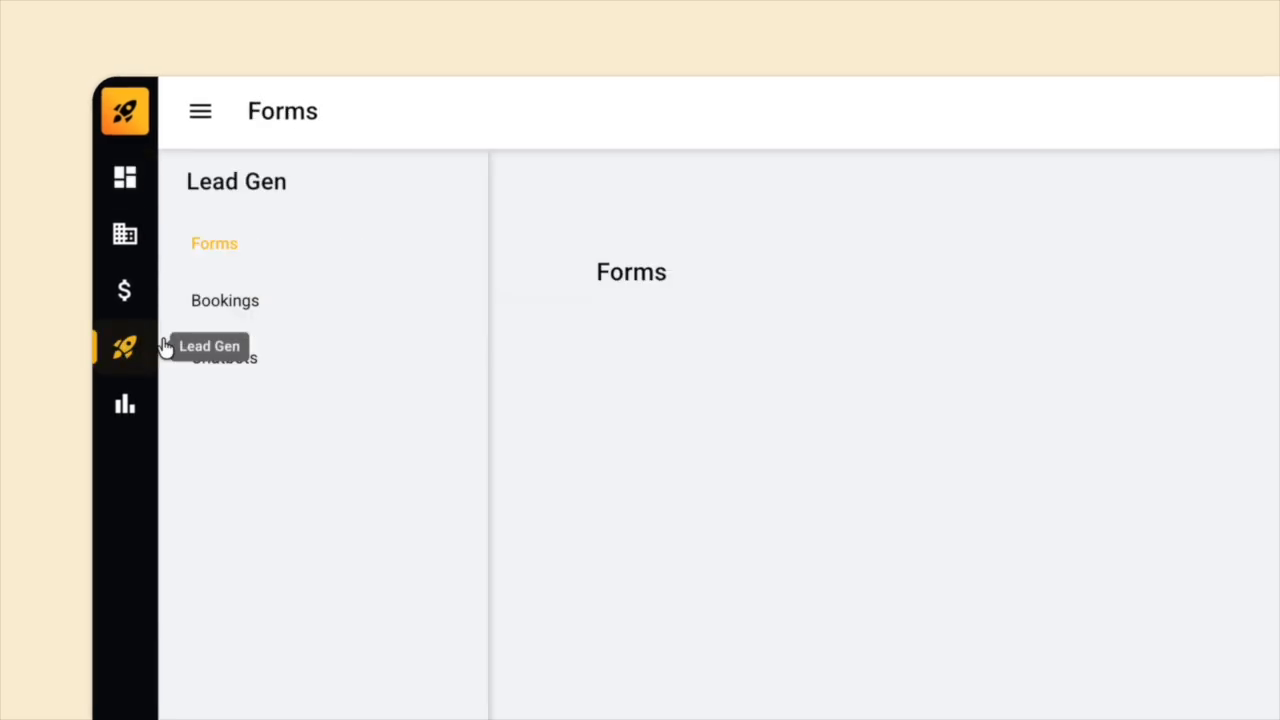
pyautogui.click(300, 360)
pyautogui.click(1160, 152)
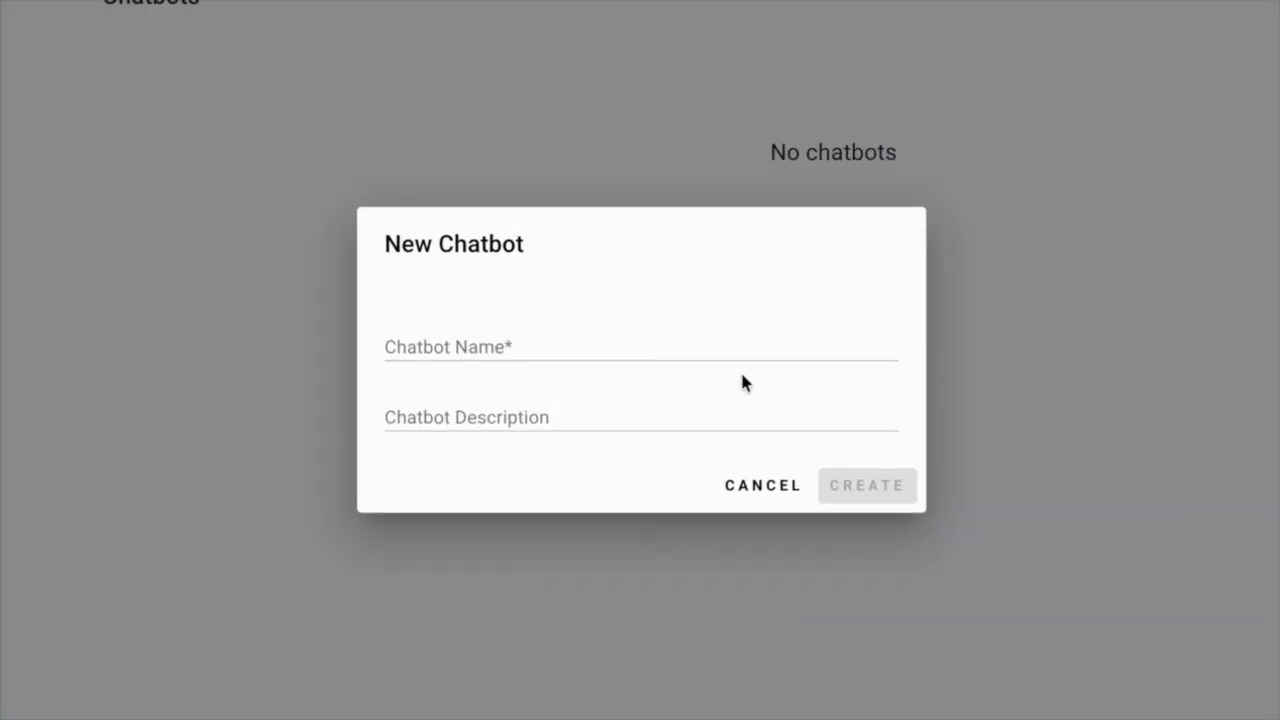
pyautogui.click(742, 350)
pyautogui.write('Demo')
pyautogui.click(864, 485)
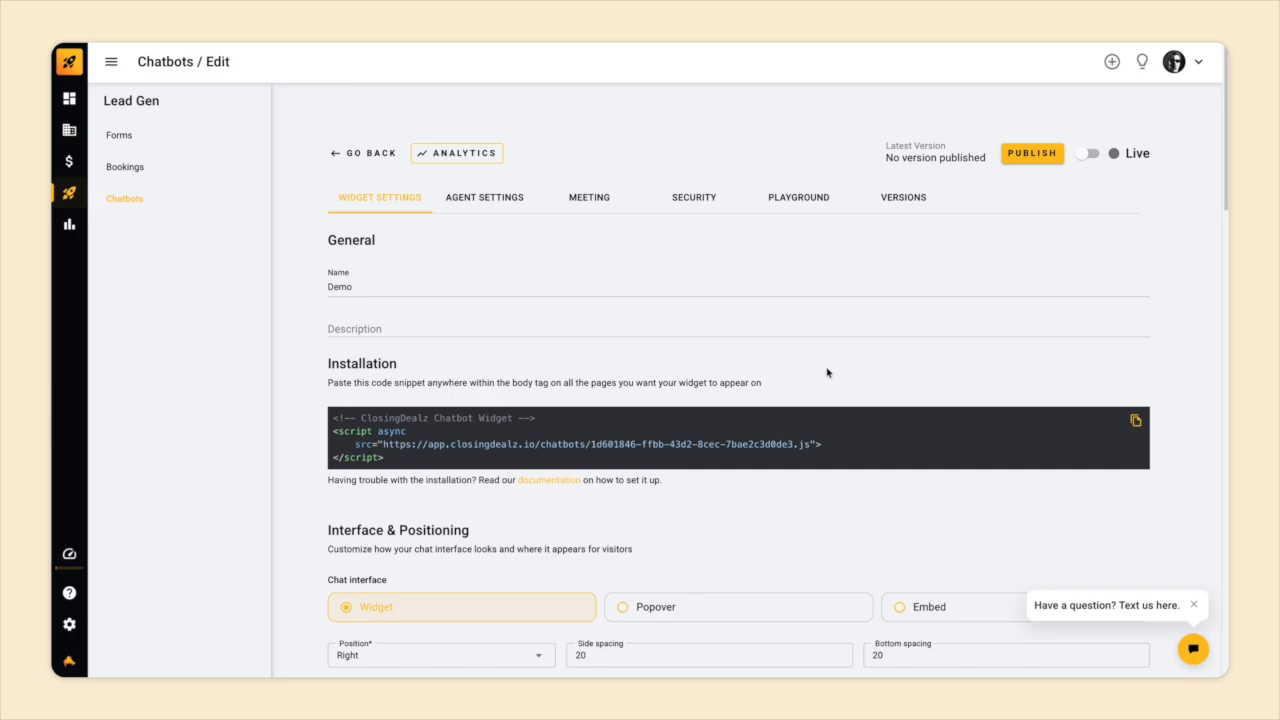
pyautogui.scroll(-5, 826, 372)
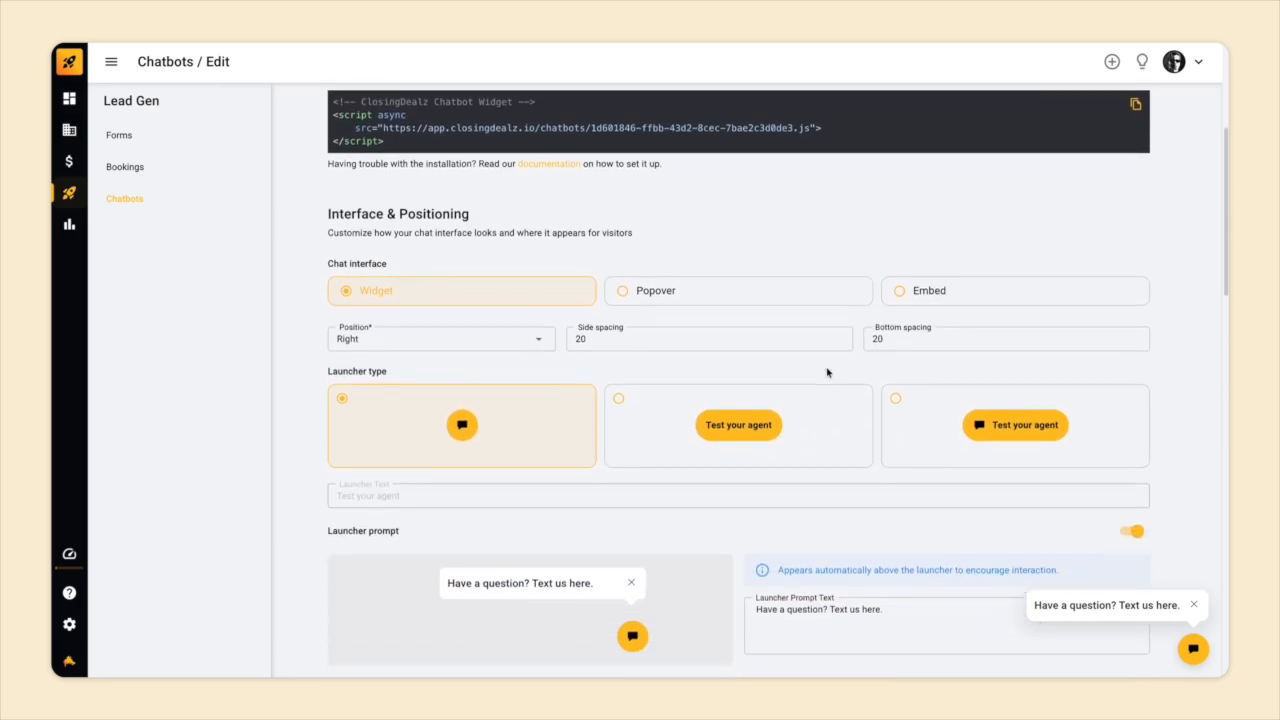
pyautogui.scroll(-10, 826, 372)
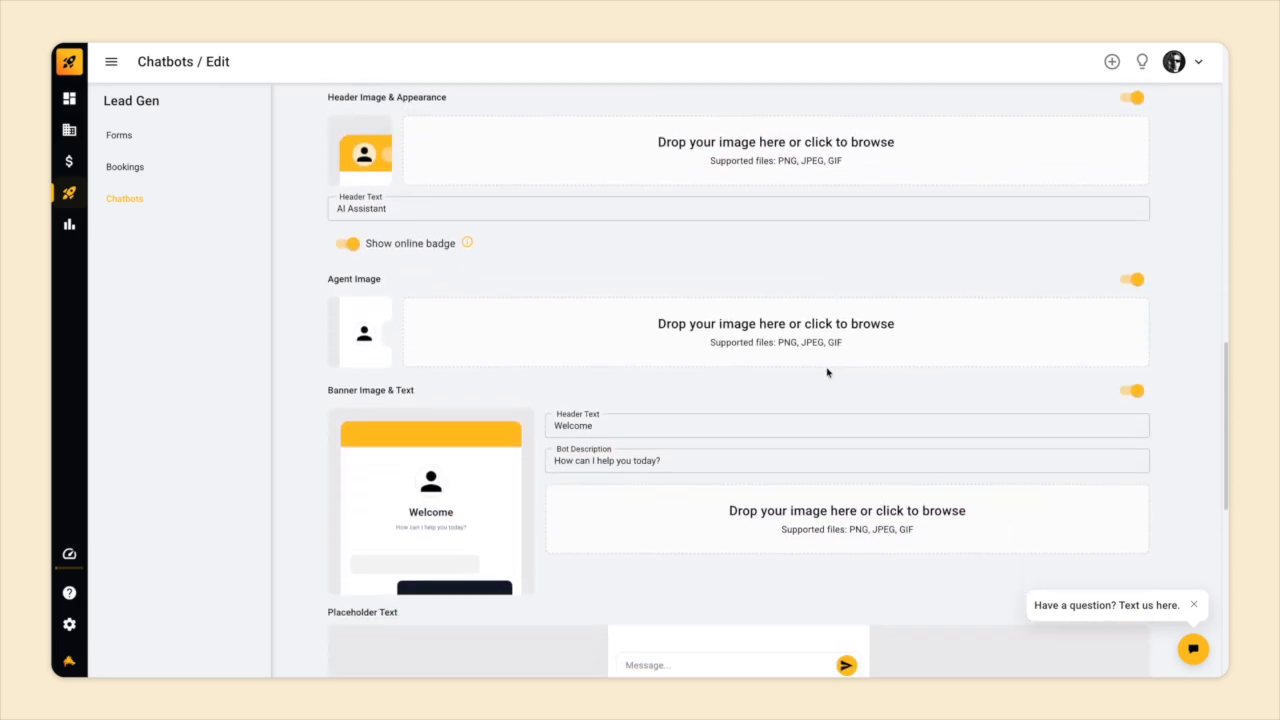
pyautogui.scroll(-3, 826, 372)
pyautogui.scroll(10, 826, 372)
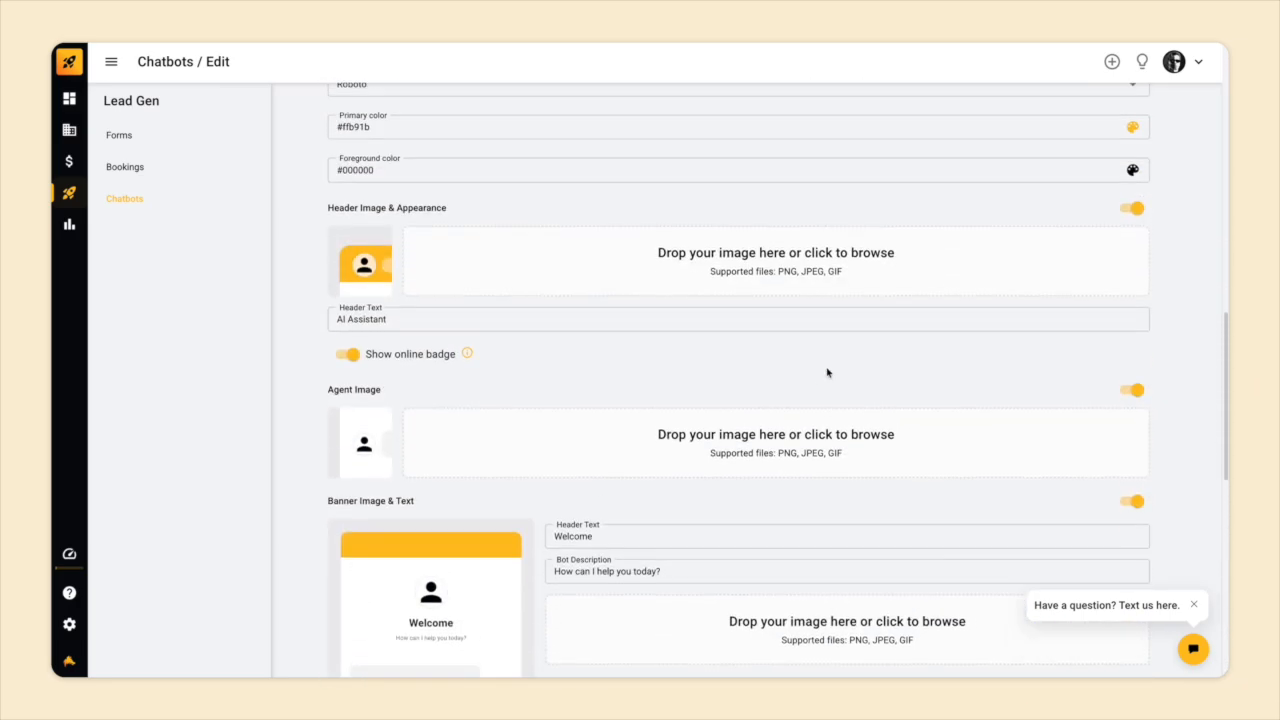
pyautogui.scroll(4, 826, 372)
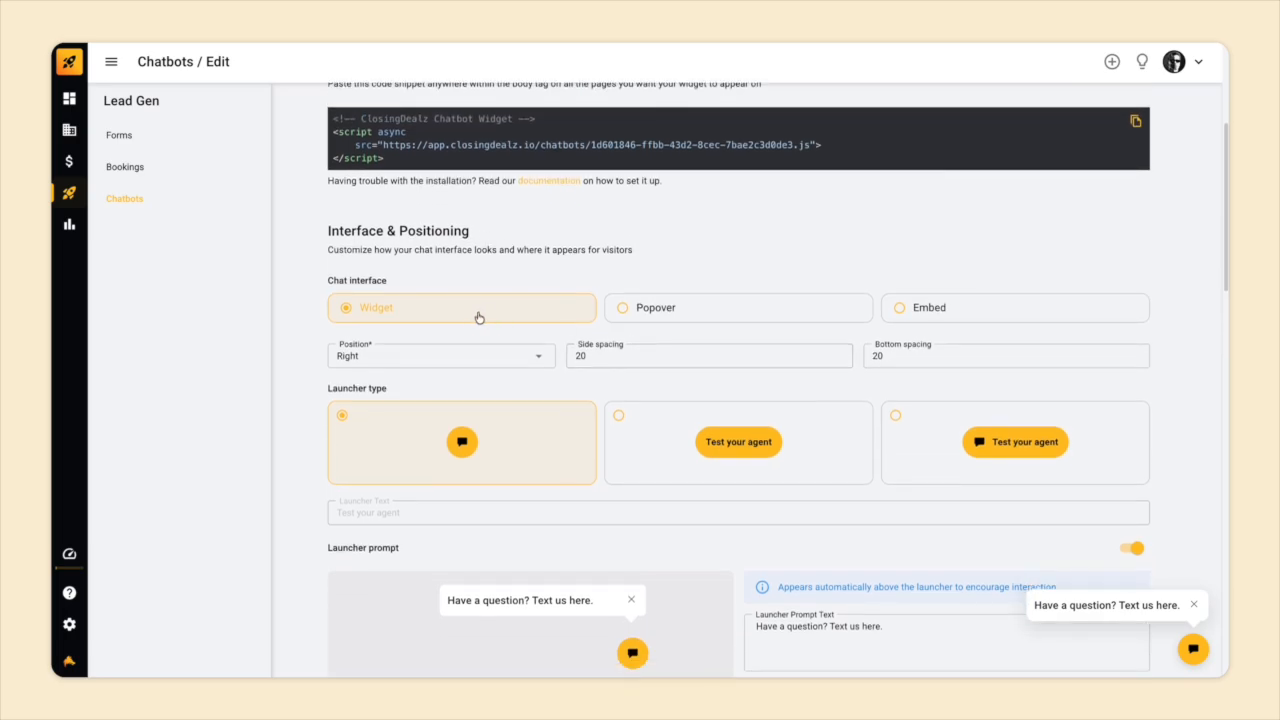
# Preview the Popover and Embed chat interfaces, then return to the Widget interface.
pyautogui.click(650, 314)
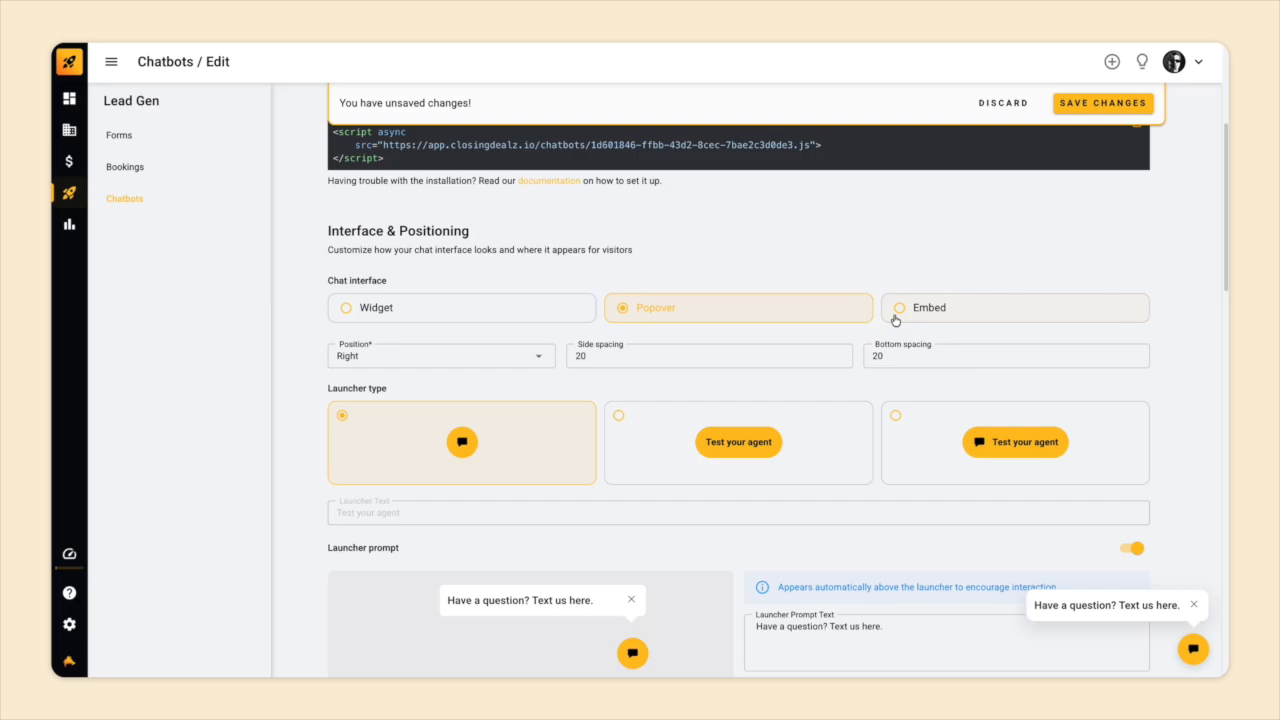
pyautogui.click(1195, 648)
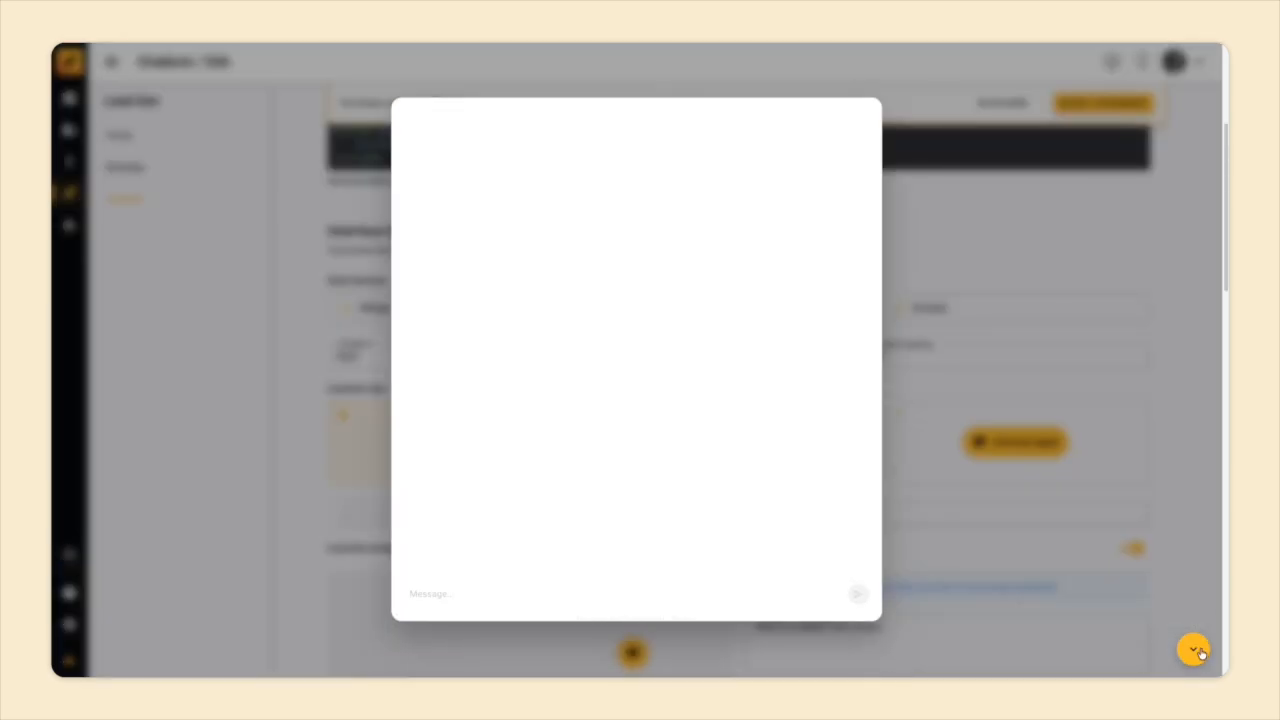
pyautogui.click(913, 360)
pyautogui.click(946, 316)
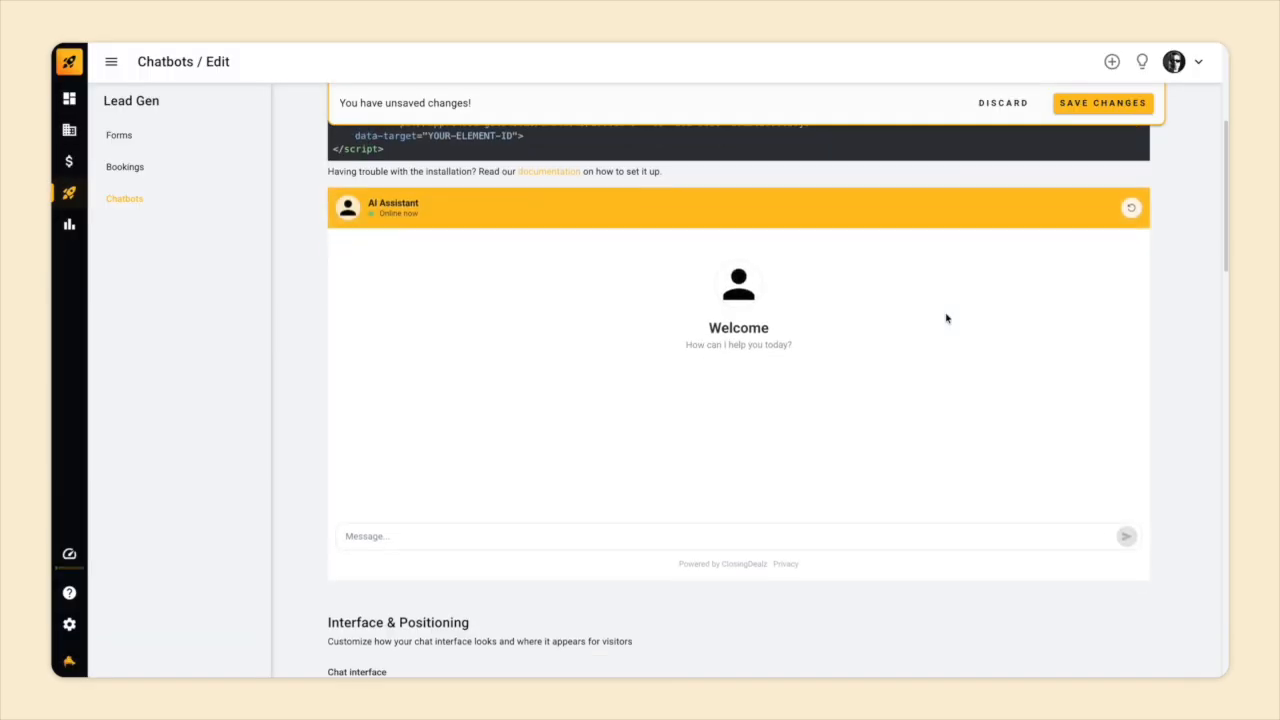
pyautogui.scroll(-3, 946, 317)
pyautogui.click(494, 449)
pyautogui.scroll(2, 494, 448)
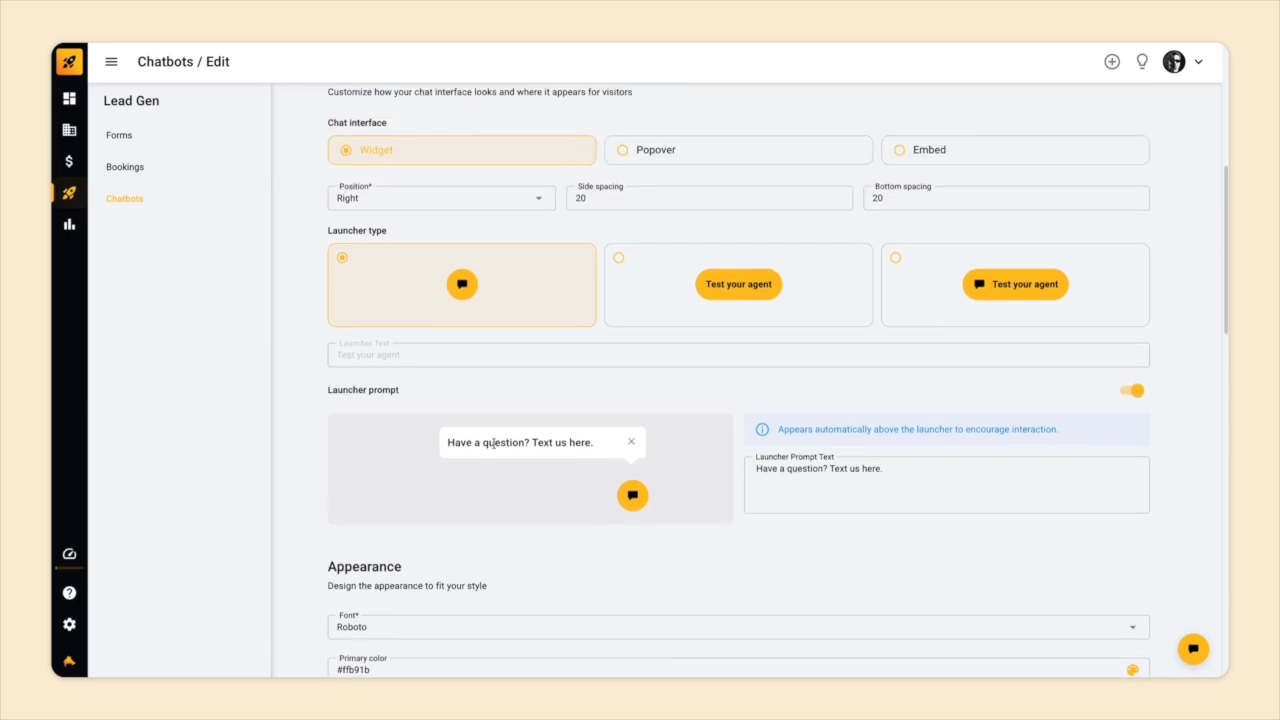
# Set the launcher to the icon-plus-text style and turn off the launcher prompt bubble.
pyautogui.click(669, 277)
pyautogui.click(922, 299)
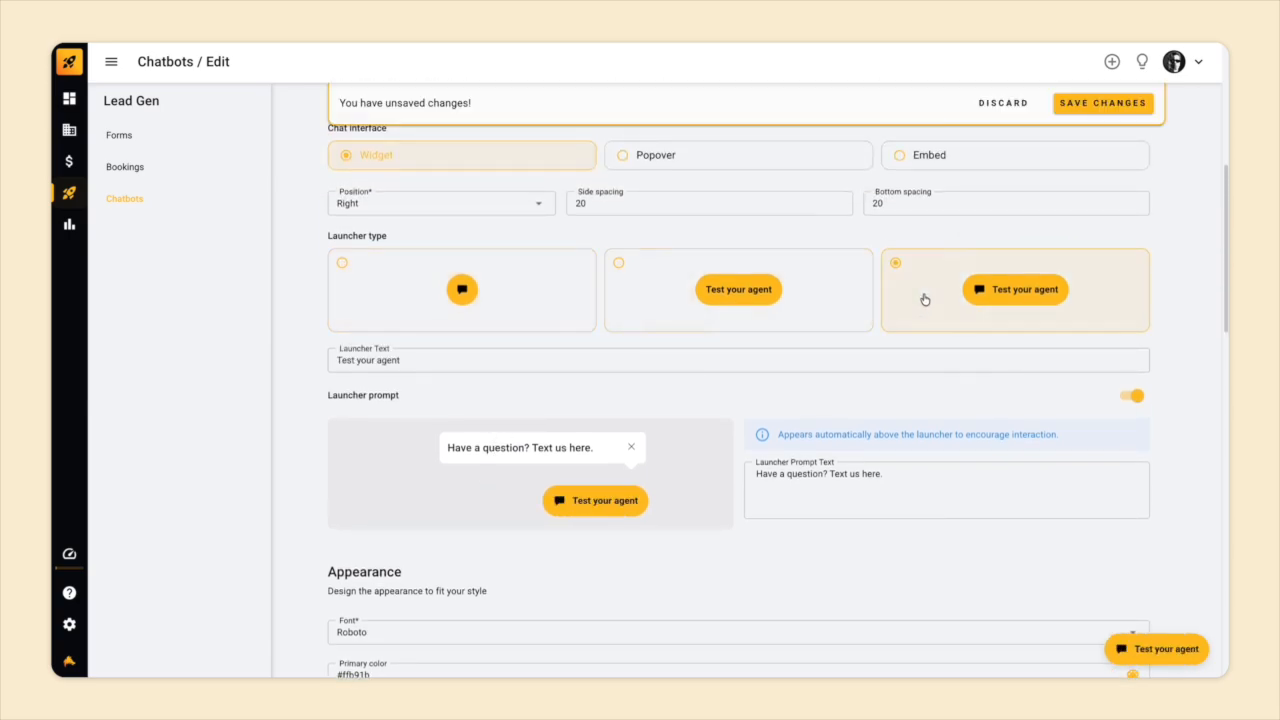
pyautogui.scroll(-2, 568, 398)
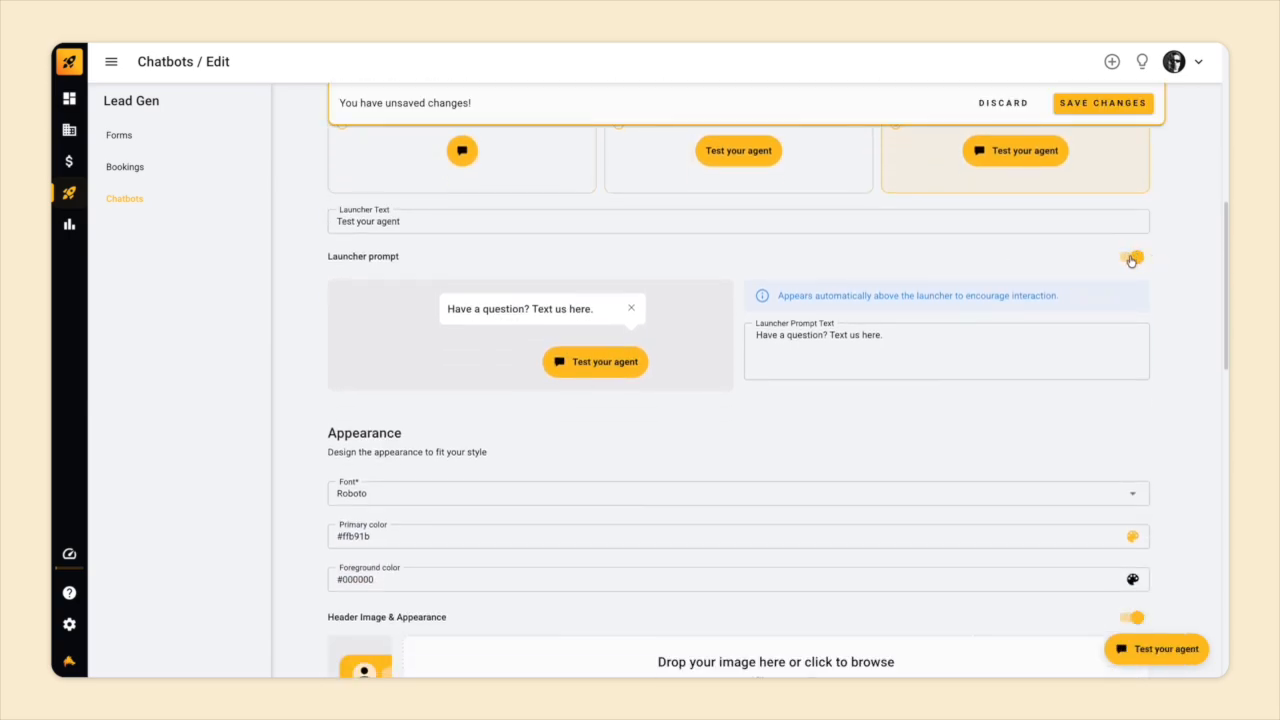
pyautogui.click(1131, 257)
# Turn the launcher prompt back on and discard the unsaved launcher changes.
pyautogui.click(1131, 258)
pyautogui.scroll(-1, 867, 378)
pyautogui.scroll(-1, 867, 378)
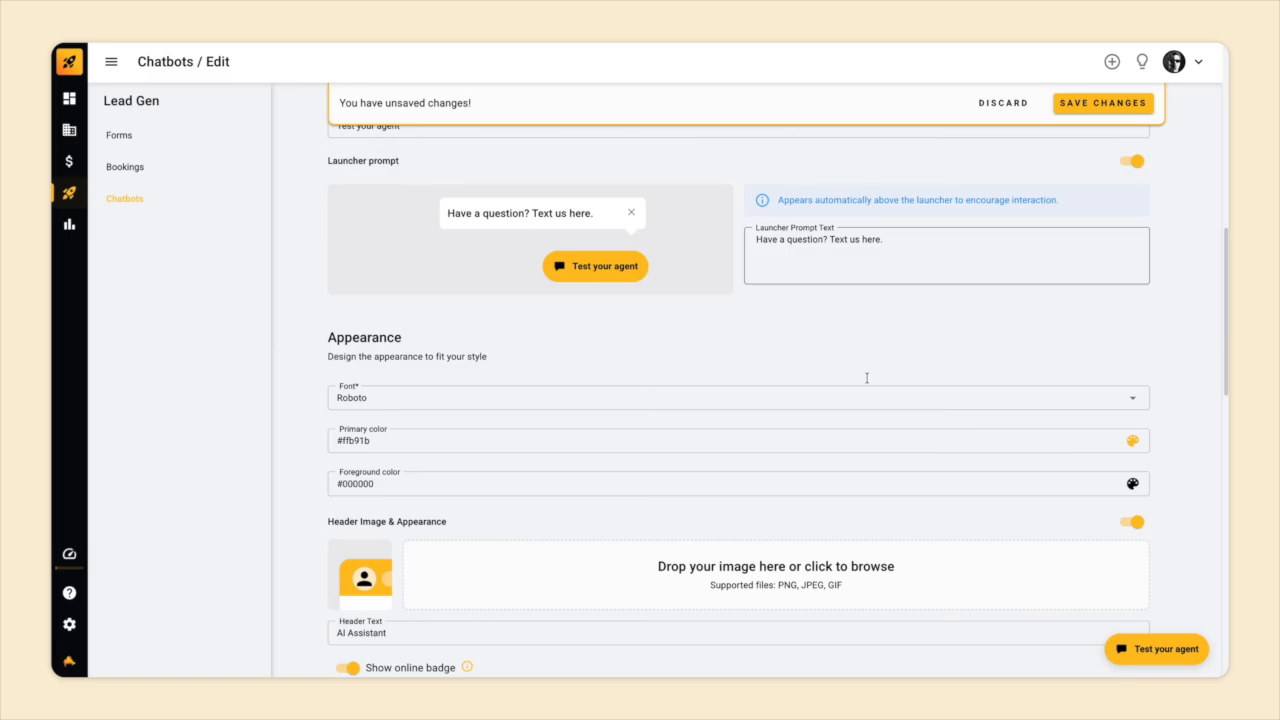
pyautogui.scroll(-2, 867, 378)
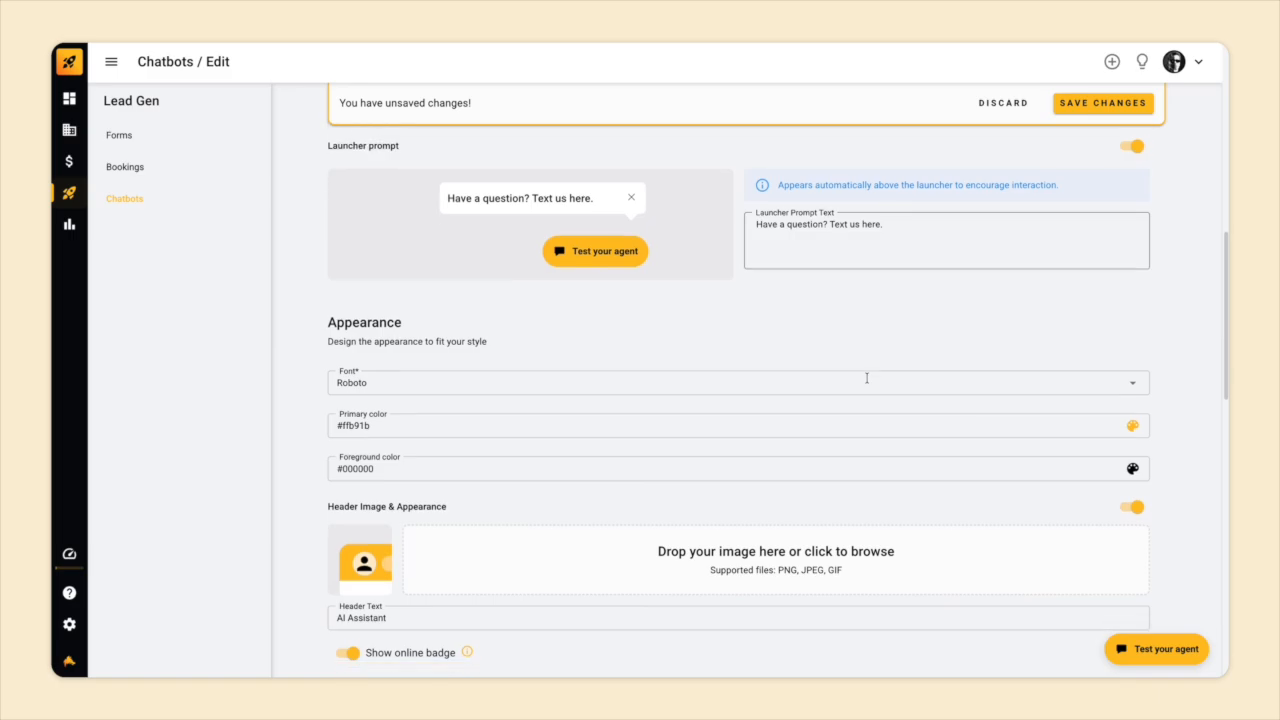
pyautogui.click(1002, 105)
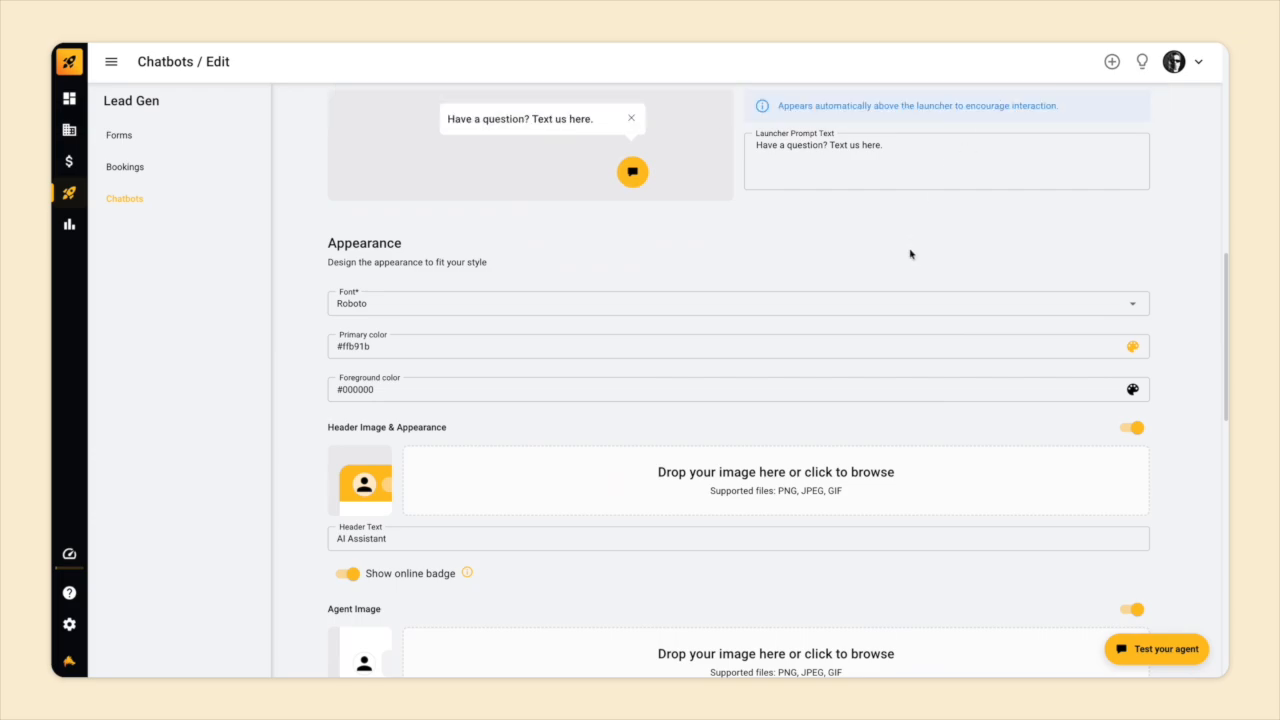
# Try green #0bd931 as the primary colour, then discard it to keep #ffb91b.
pyautogui.scroll(-1, 910, 254)
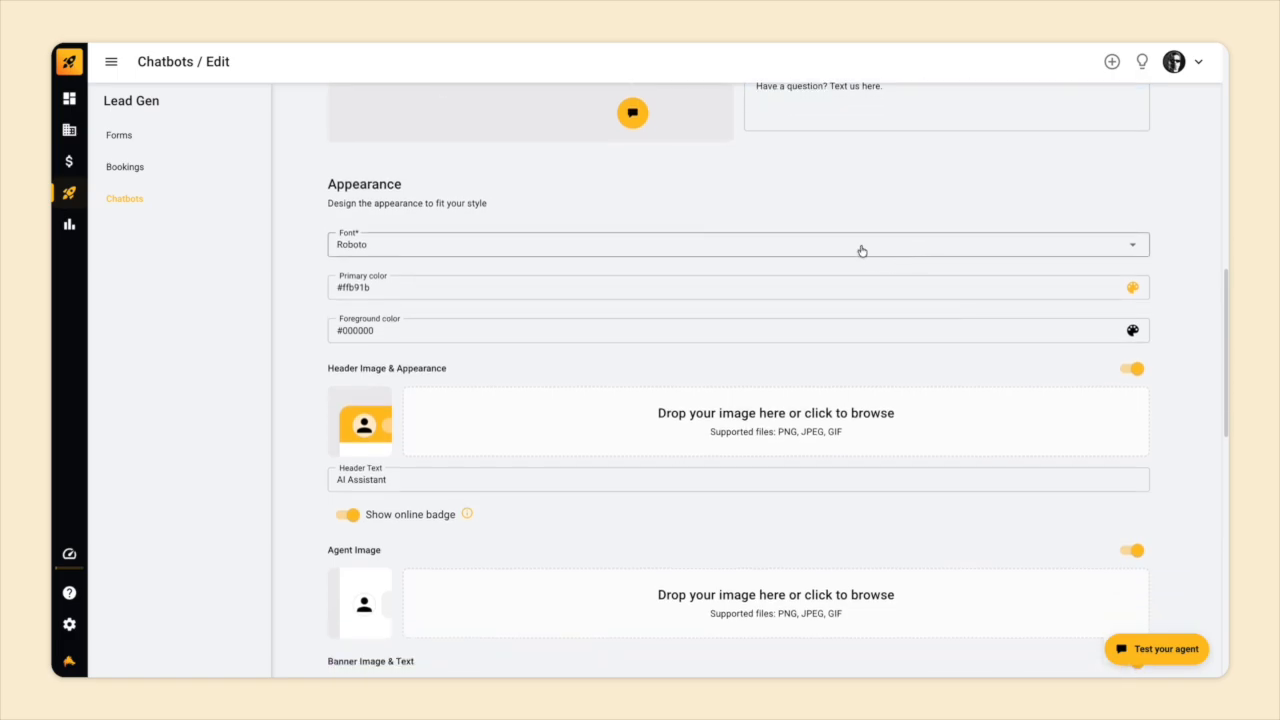
pyautogui.click(835, 251)
pyautogui.click(763, 264)
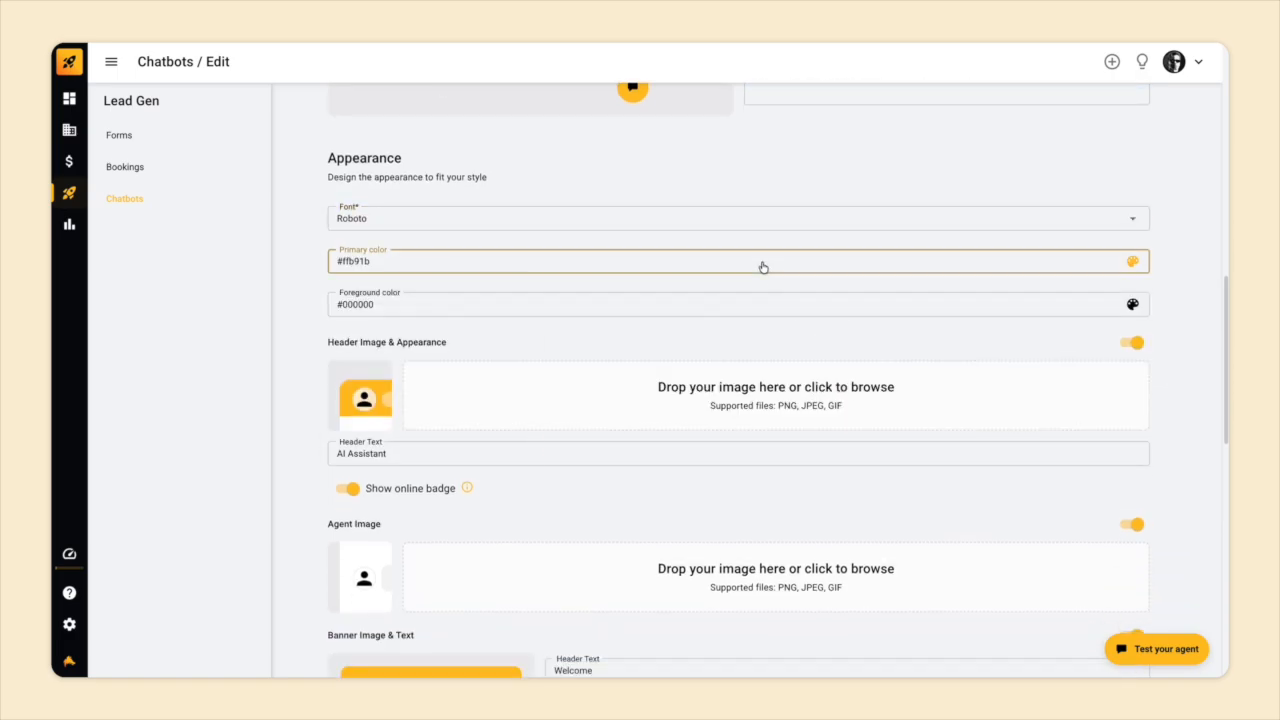
pyautogui.click(430, 464)
pyautogui.moveTo(474, 352); pyautogui.dragTo(523, 301)
pyautogui.click(589, 245)
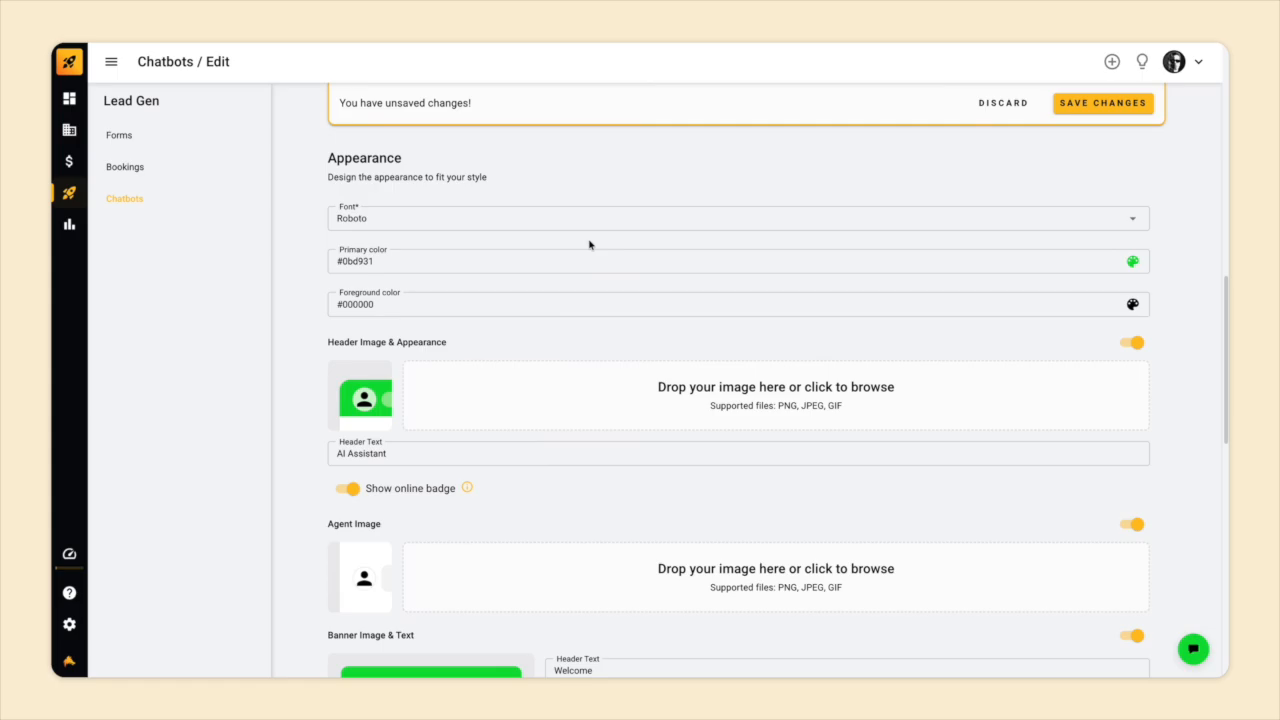
pyautogui.click(1008, 104)
# Scroll to Initial Messages, leaving the AI Disclaimer off after toggling it on and back.
pyautogui.scroll(-5, 857, 290)
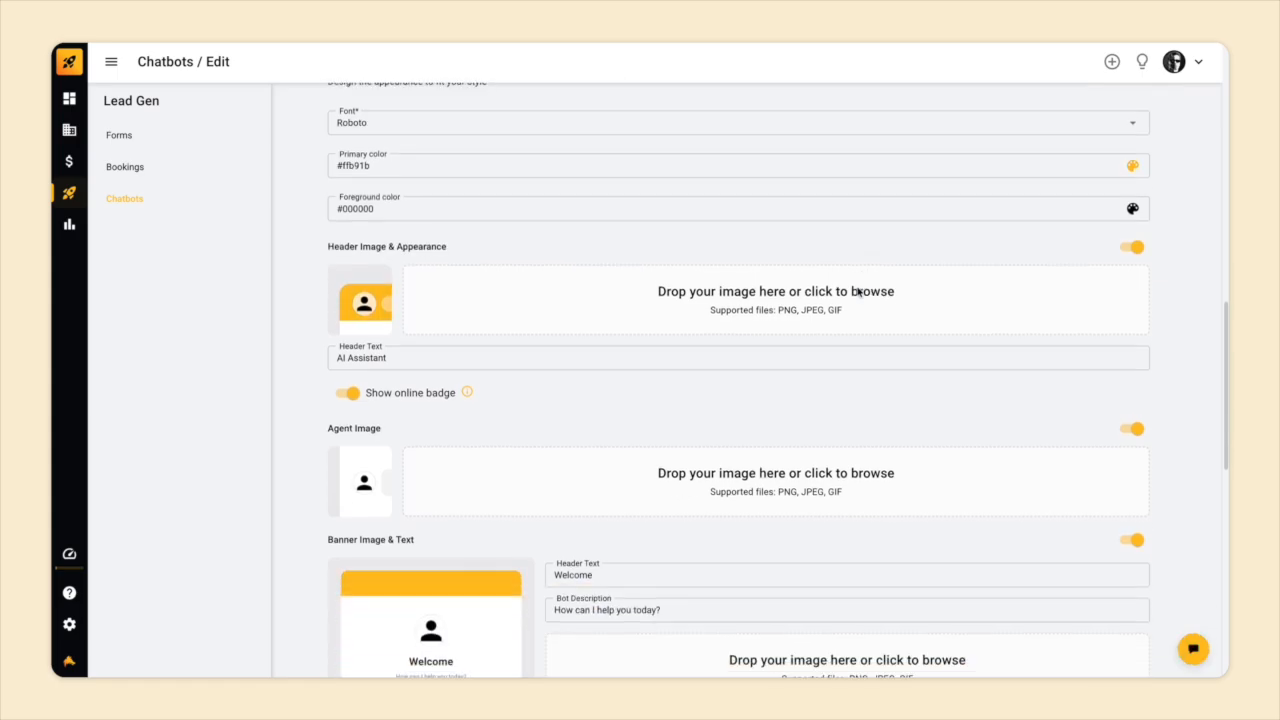
pyautogui.scroll(-2, 857, 290)
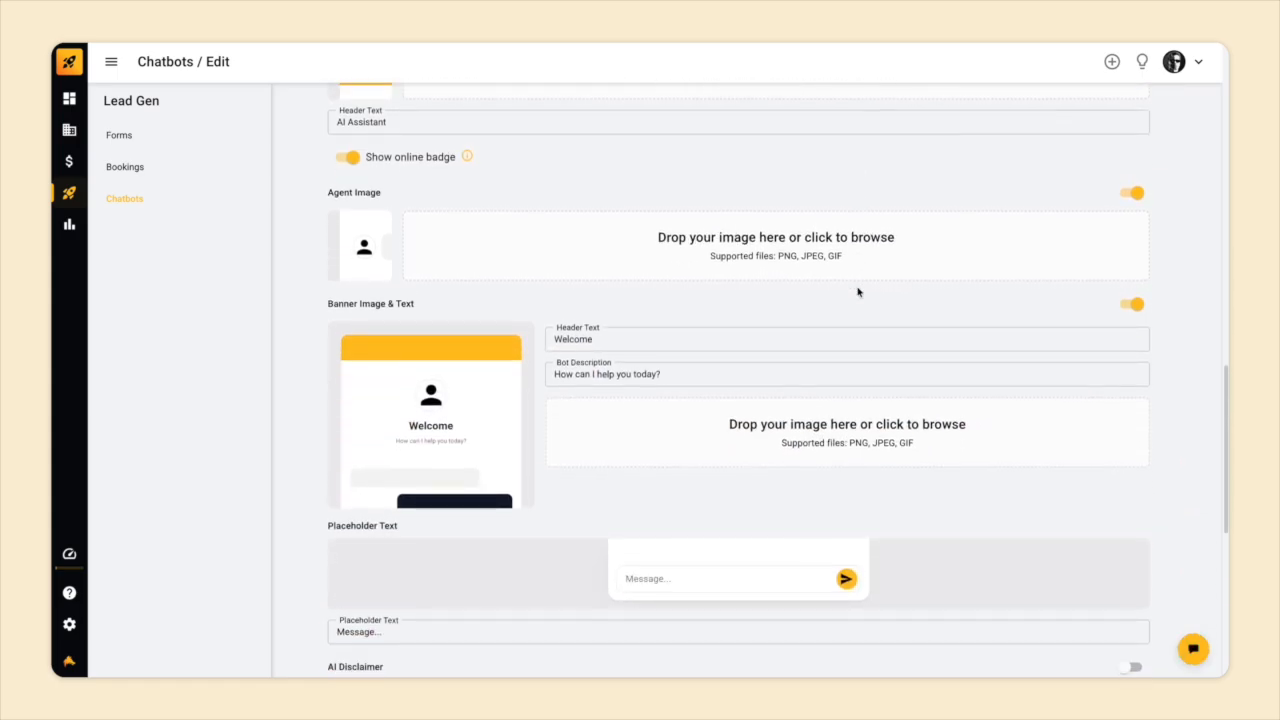
pyautogui.scroll(-6, 857, 291)
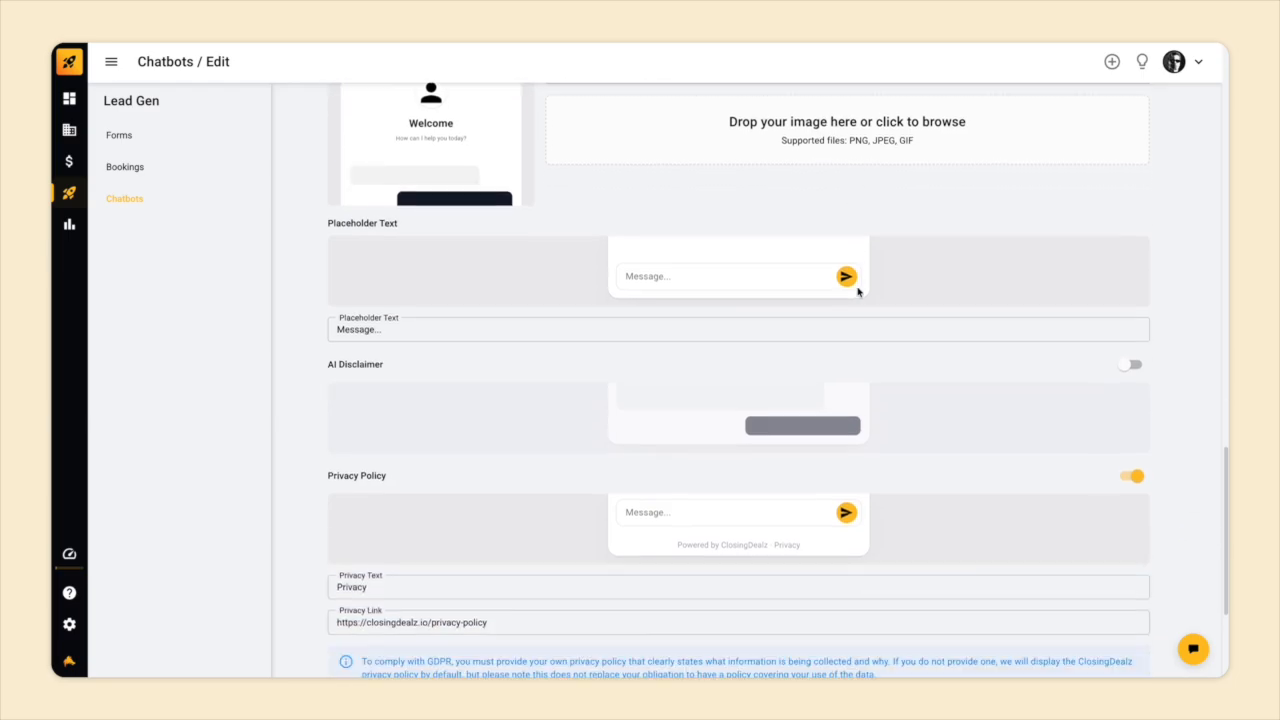
pyautogui.scroll(-5, 857, 291)
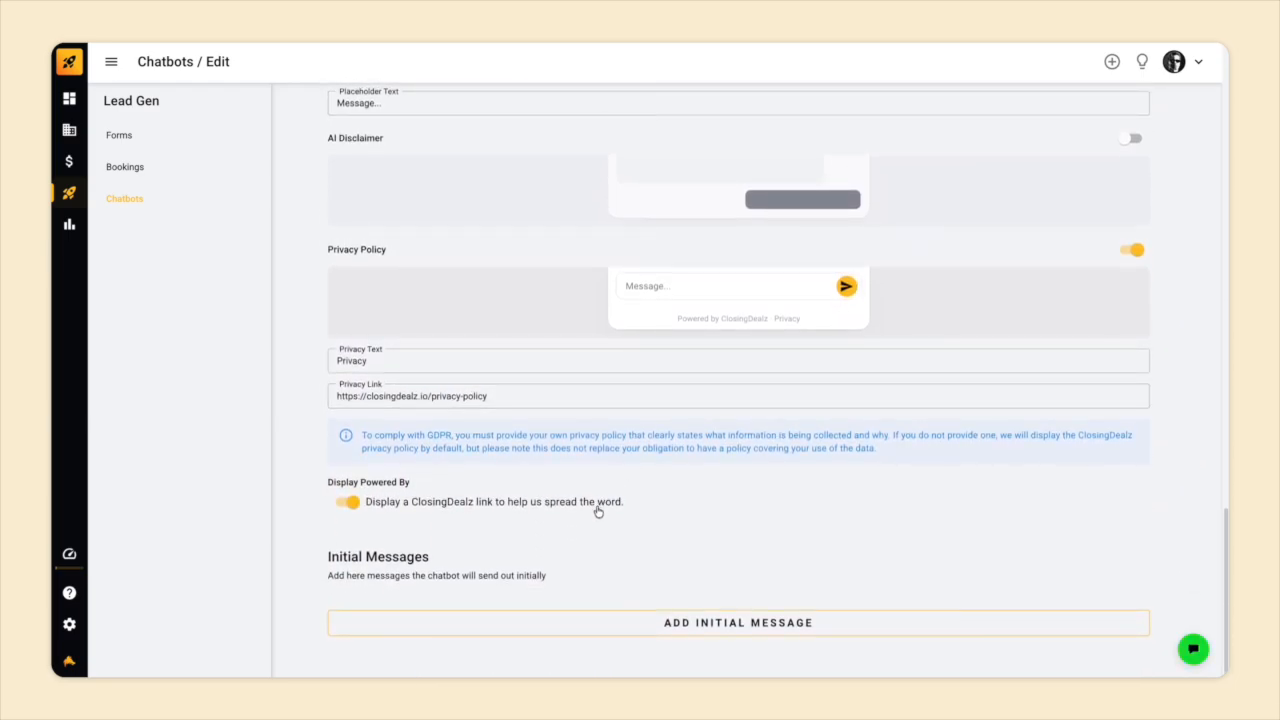
pyautogui.scroll(1, 598, 512)
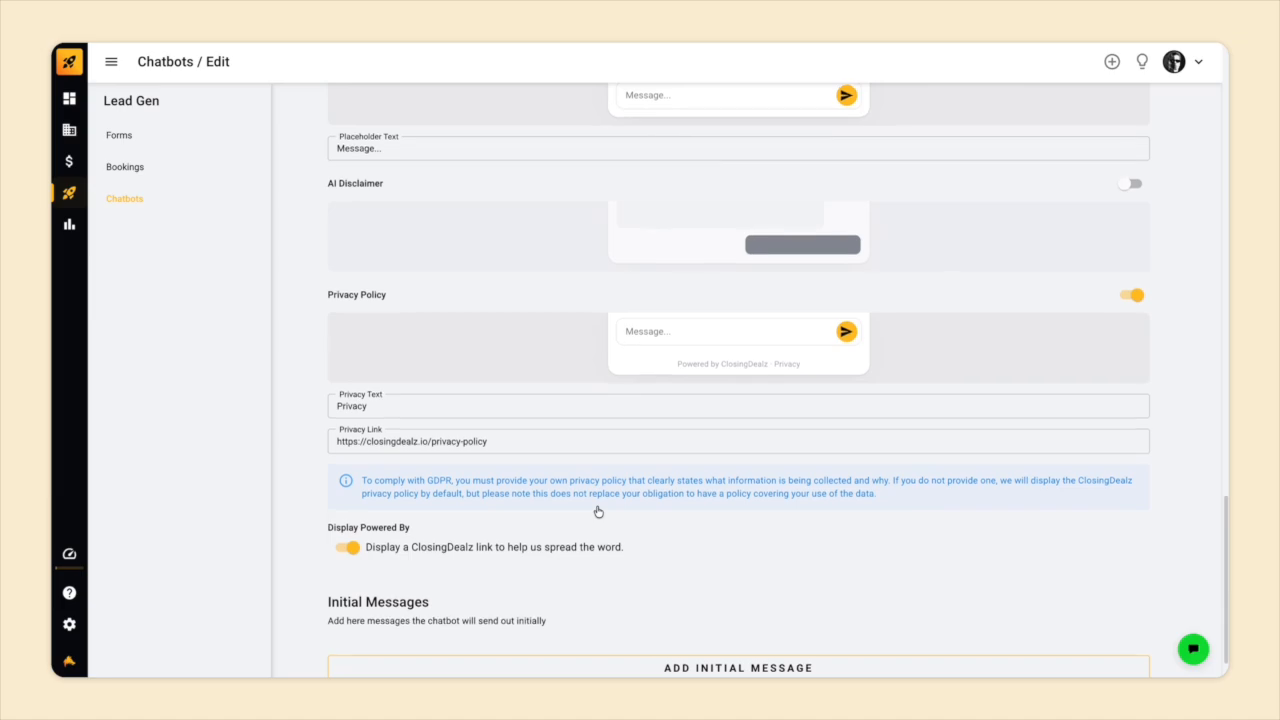
pyautogui.click(1128, 187)
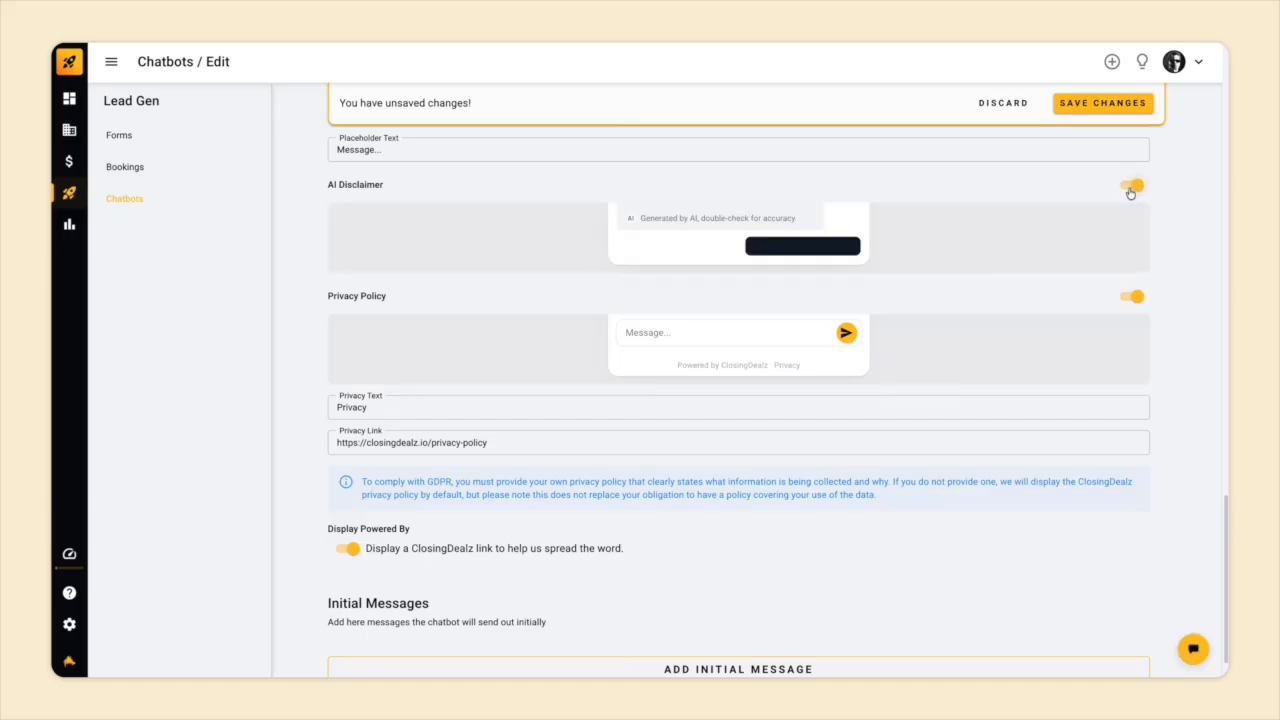
pyautogui.click(1128, 187)
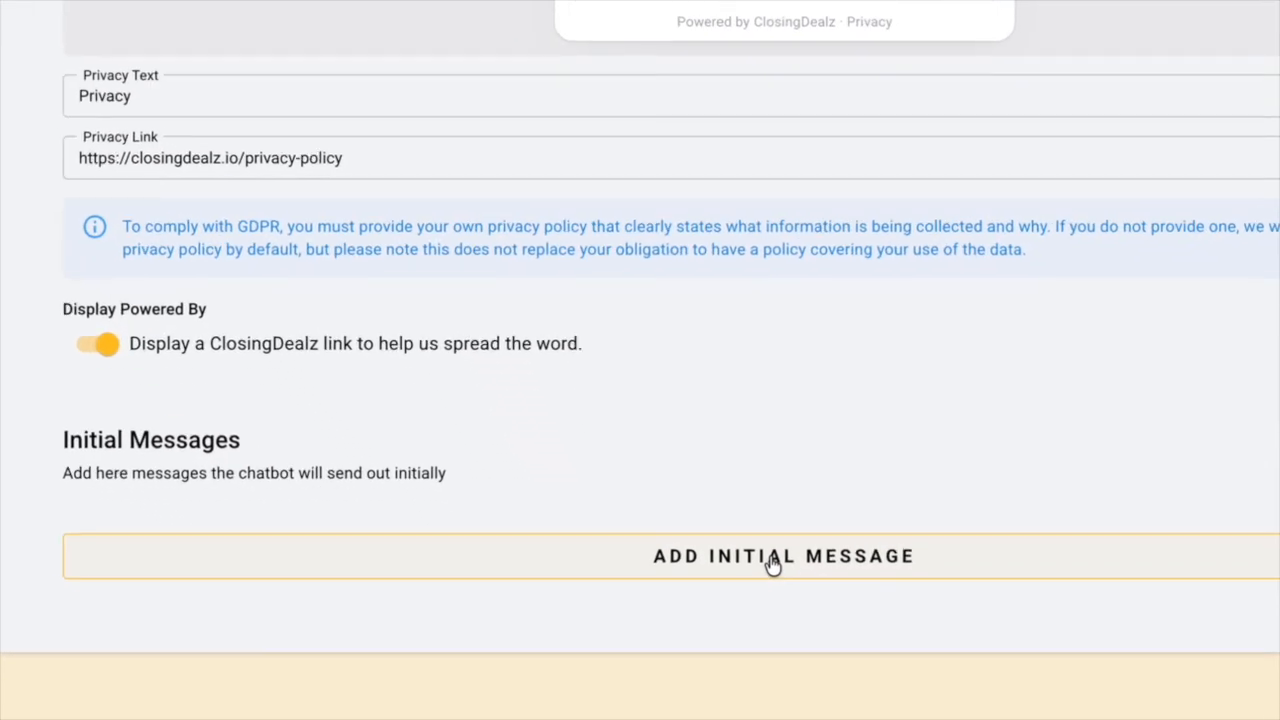
# Add the initial message 'Helo, how can I help you today?' and save the chatbot.
pyautogui.click(773, 557)
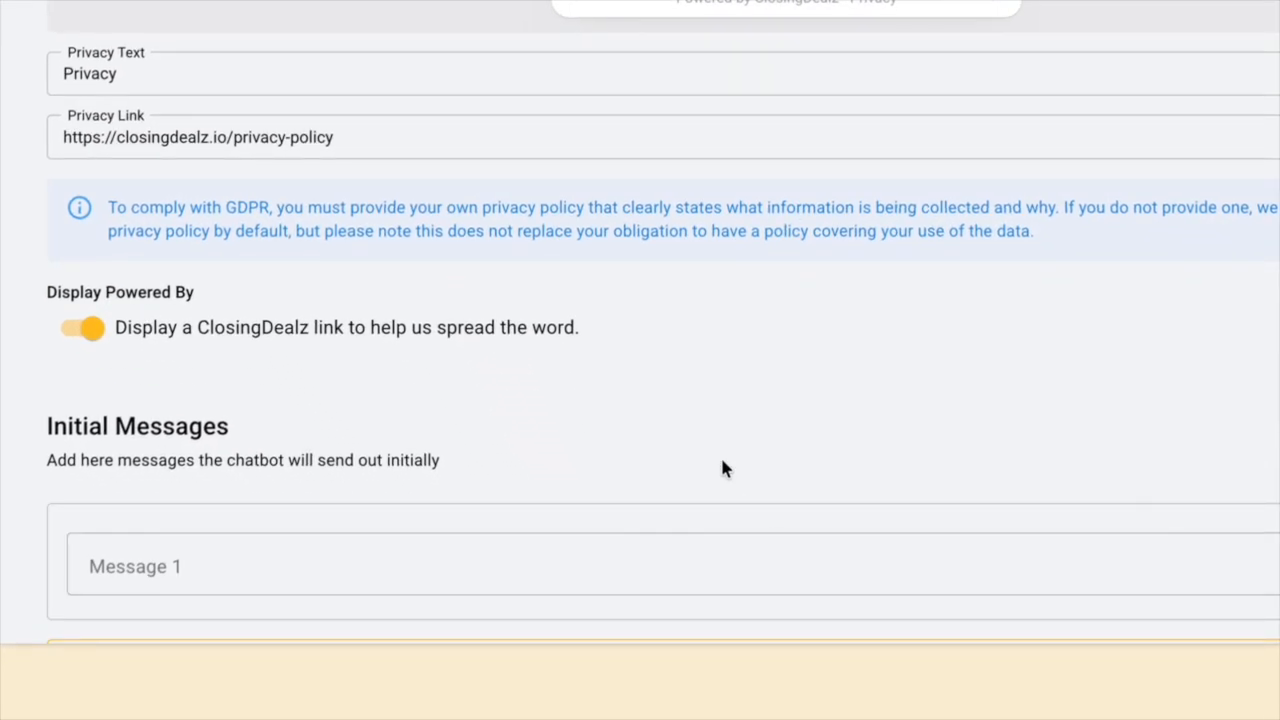
pyautogui.scroll(-1, 720, 455)
pyautogui.click(566, 450)
pyautogui.write('Helo, h')
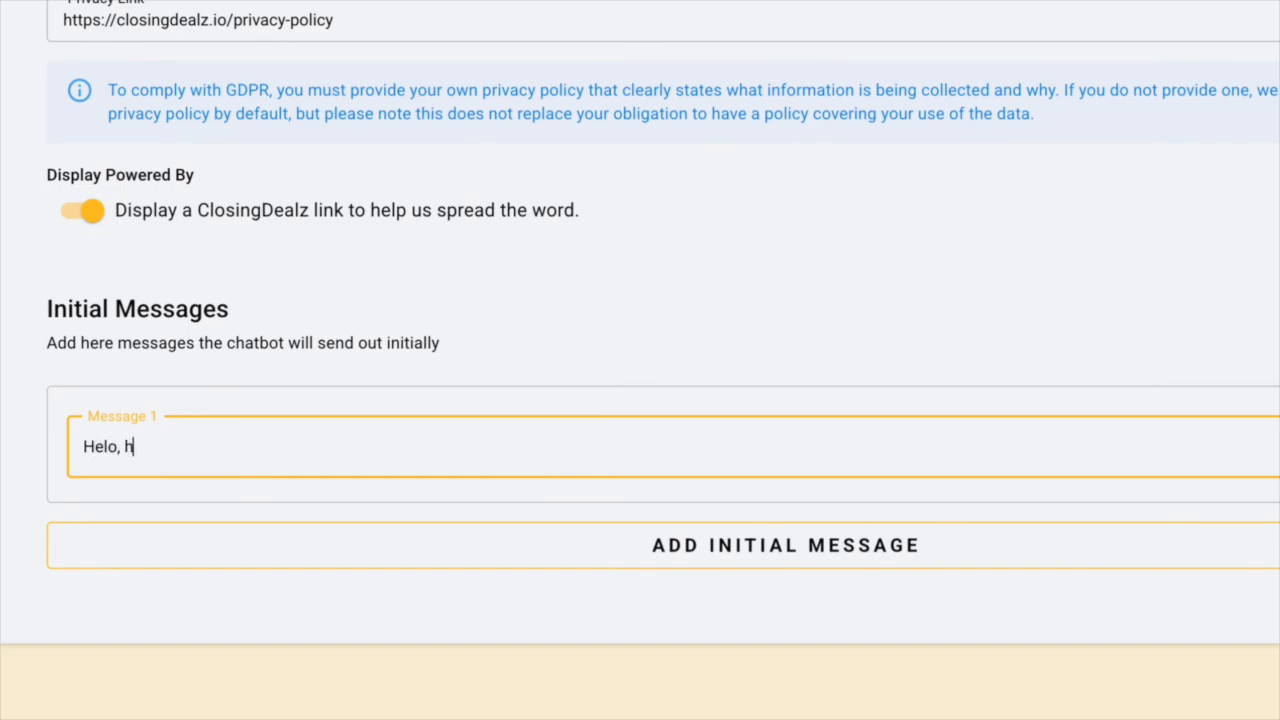
pyautogui.write('ow can I help you today?')
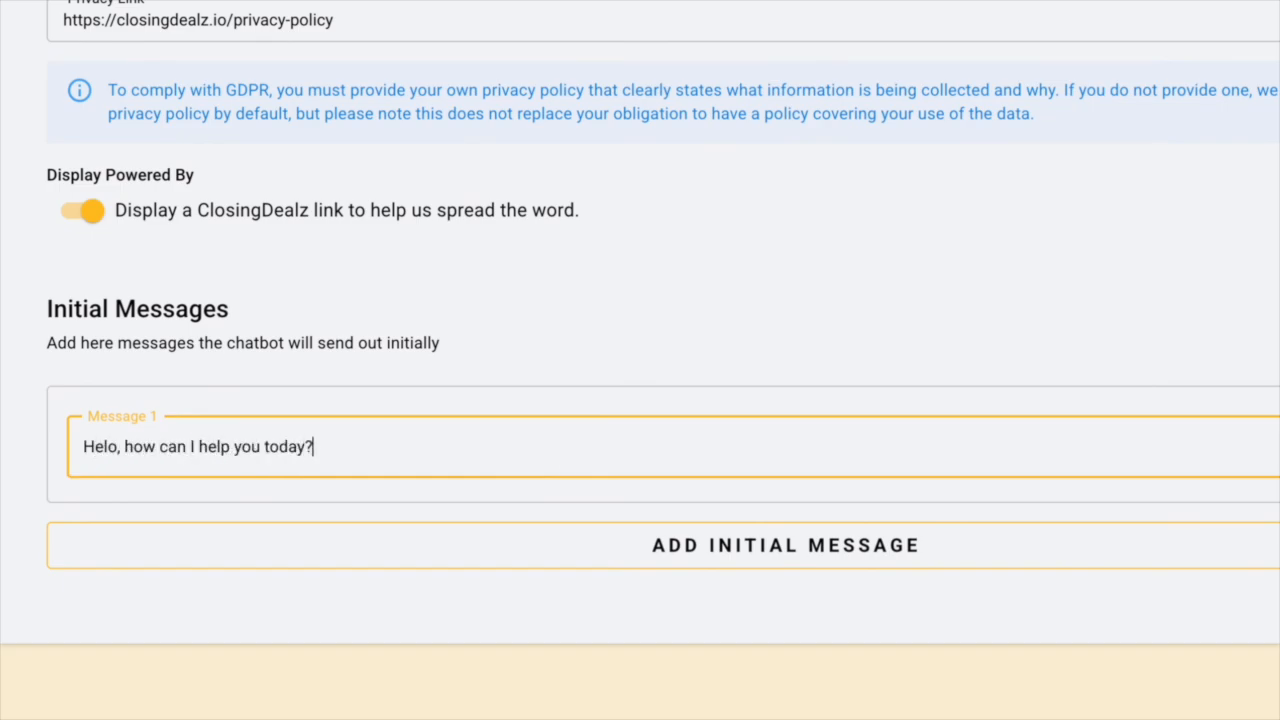
pyautogui.click(1083, 106)
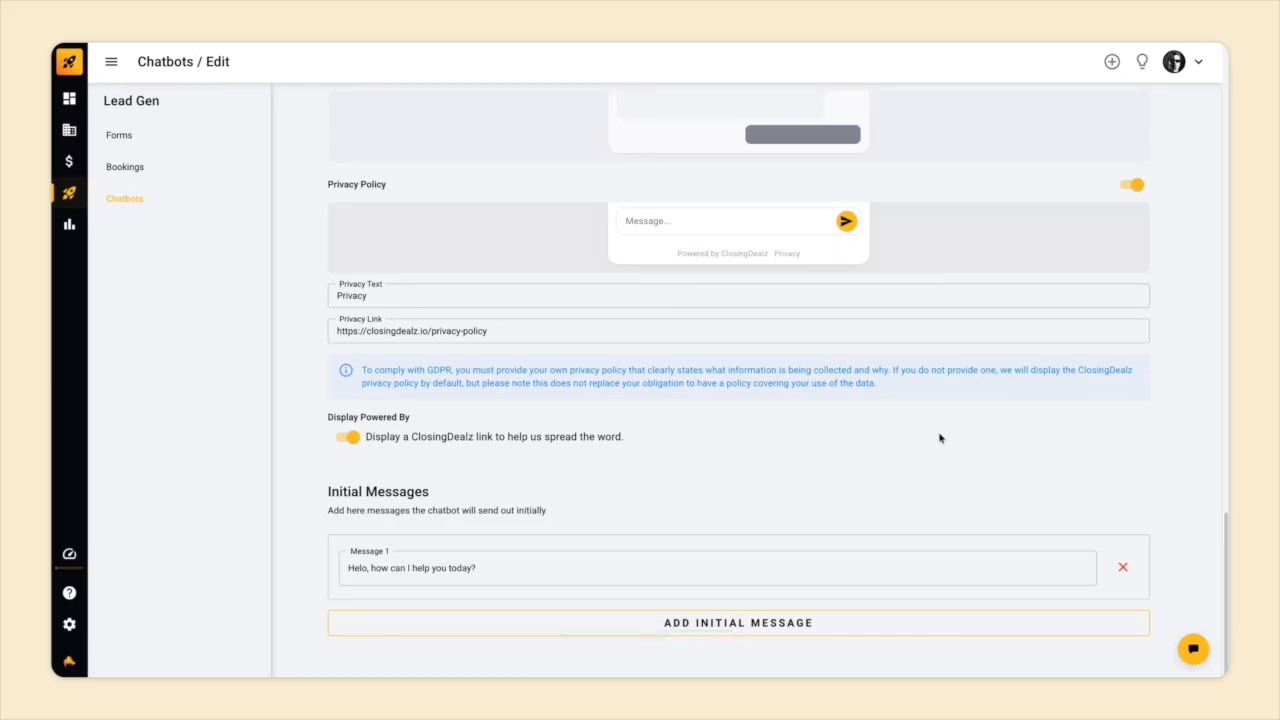
pyautogui.scroll(10, 940, 438)
pyautogui.scroll(4, 940, 438)
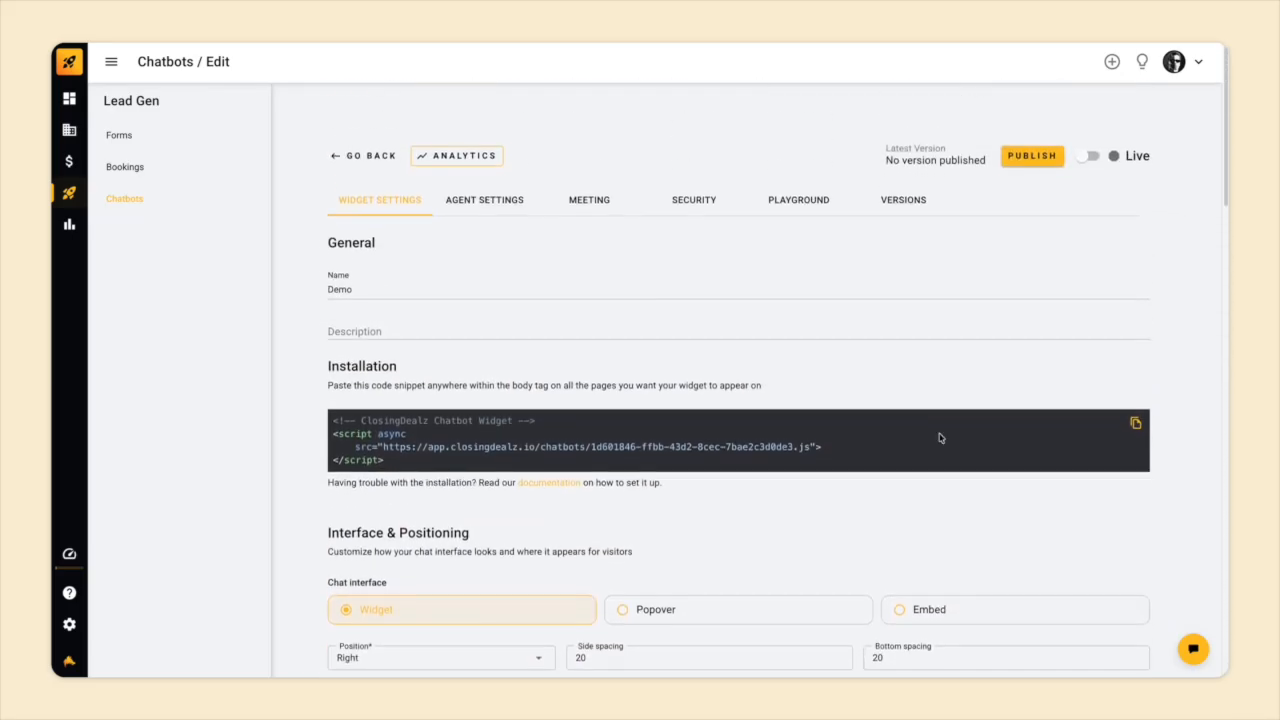
# Open Agent Settings and keep Capture lead as the agent goal.
pyautogui.click(509, 200)
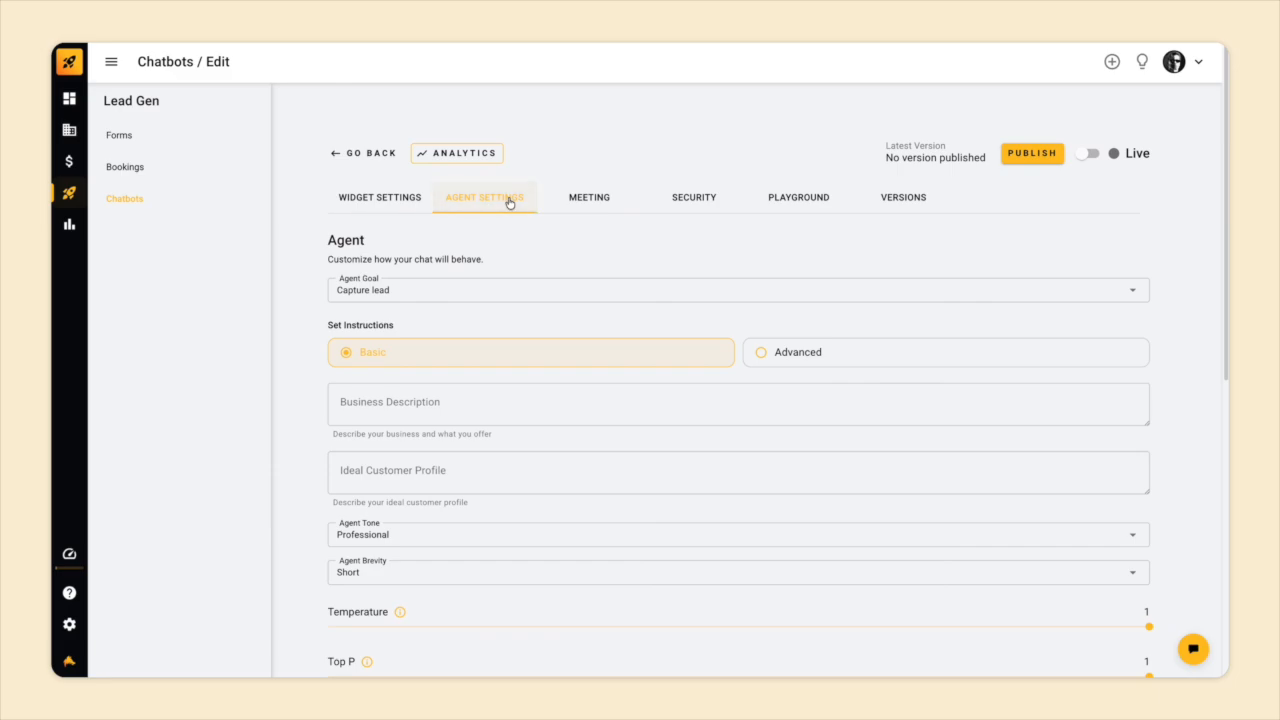
pyautogui.scroll(-1, 554, 325)
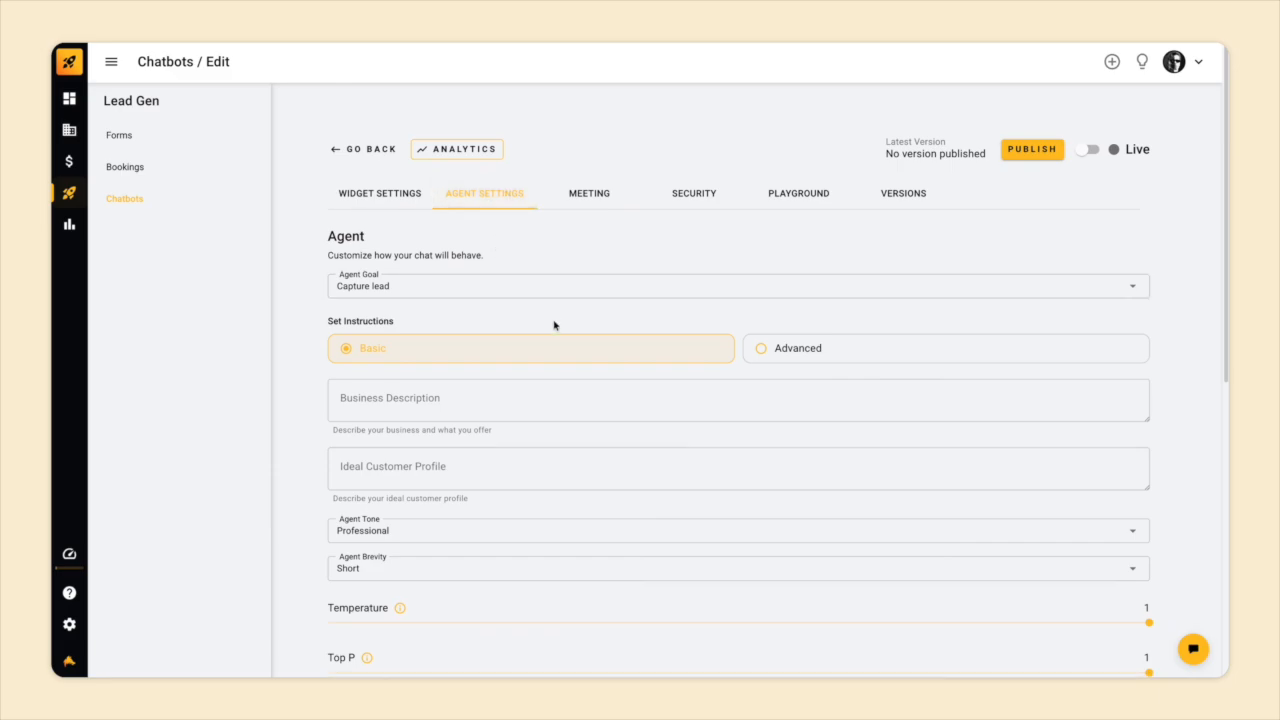
pyautogui.scroll(-1, 554, 325)
pyautogui.scroll(-3, 554, 325)
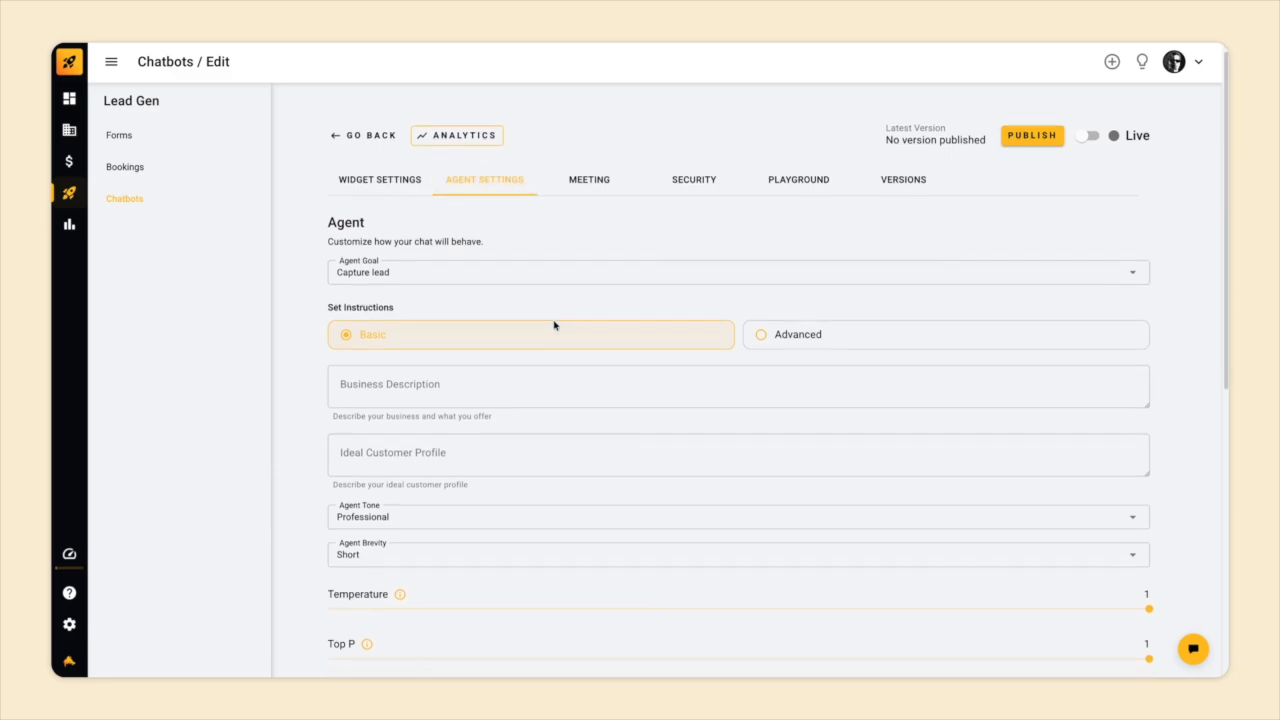
pyautogui.click(528, 232)
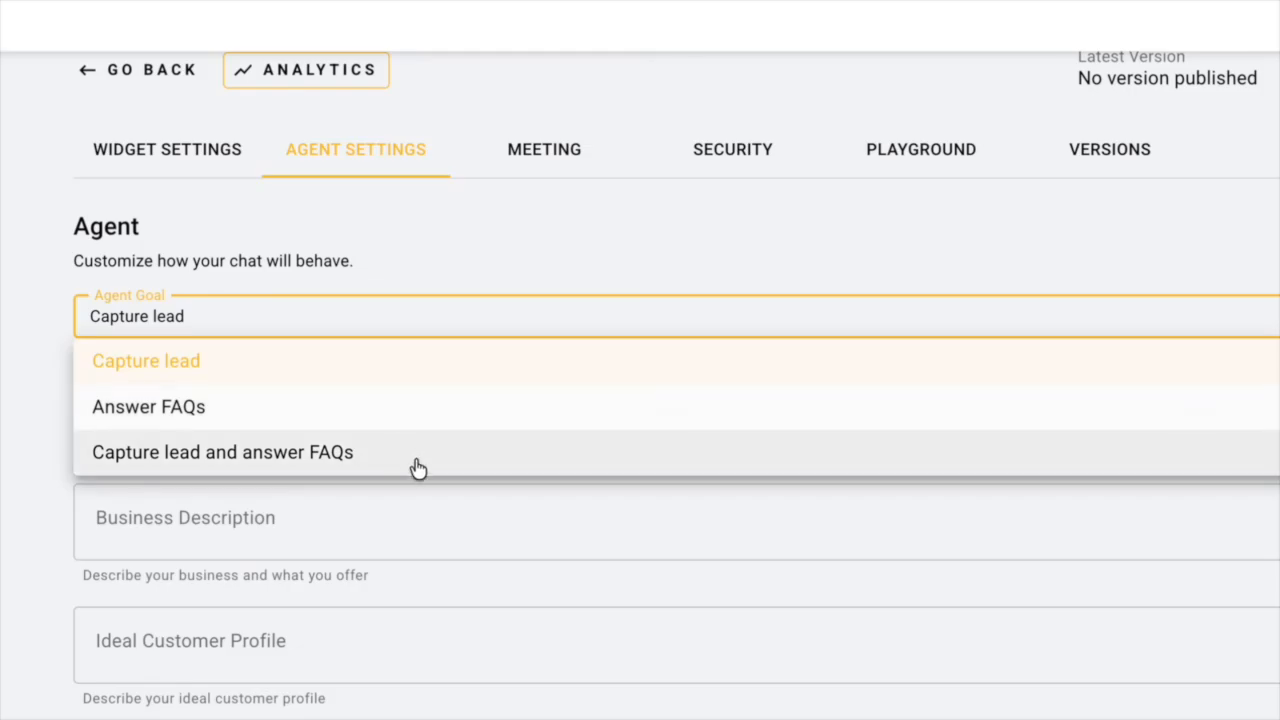
pyautogui.click(405, 314)
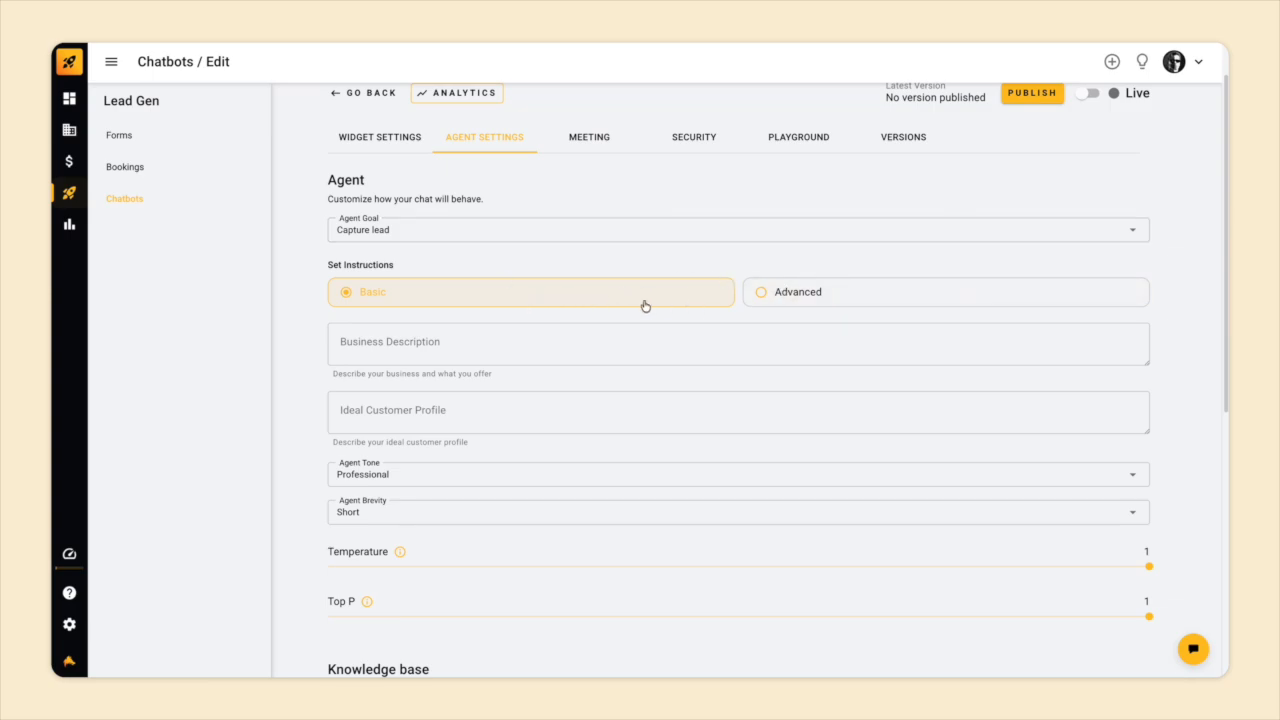
pyautogui.scroll(-1, 645, 306)
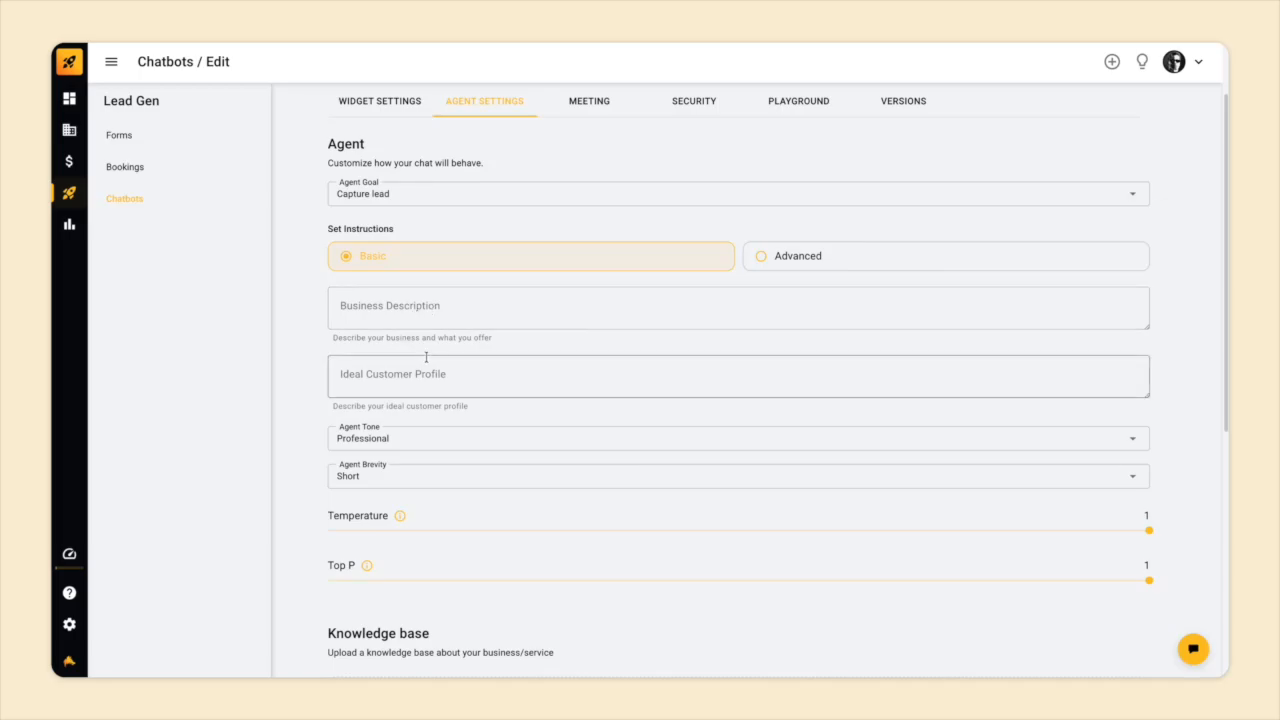
# Review the business description fields, keeping Professional tone and Short brevity.
pyautogui.click(407, 318)
pyautogui.scroll(-2, 407, 318)
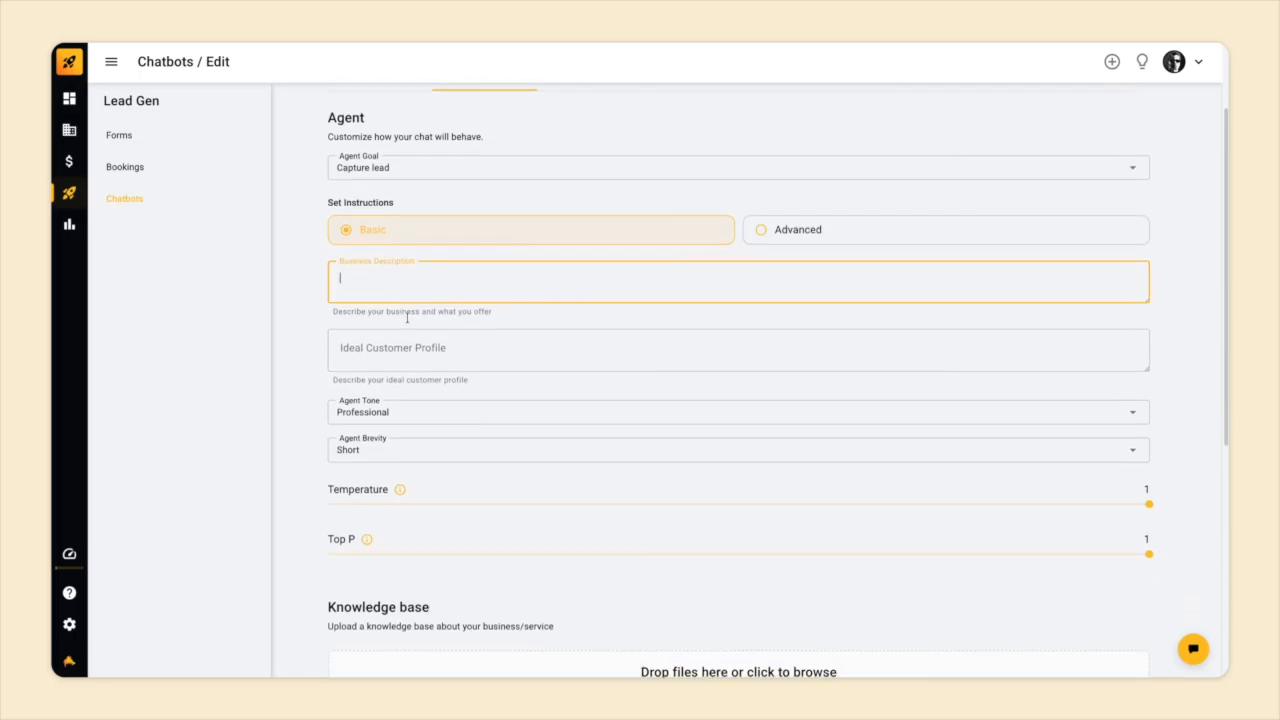
pyautogui.click(407, 318)
pyautogui.scroll(-1, 407, 318)
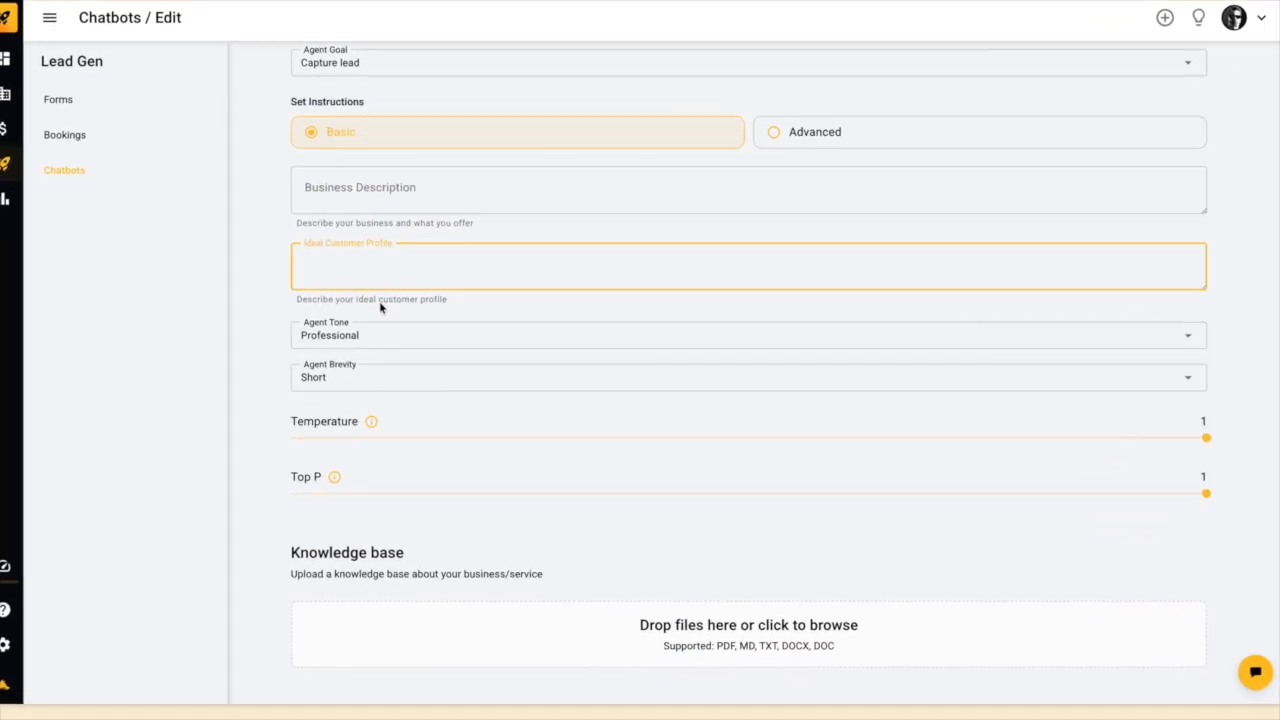
pyautogui.click(424, 362)
pyautogui.click(426, 368)
pyautogui.click(254, 291)
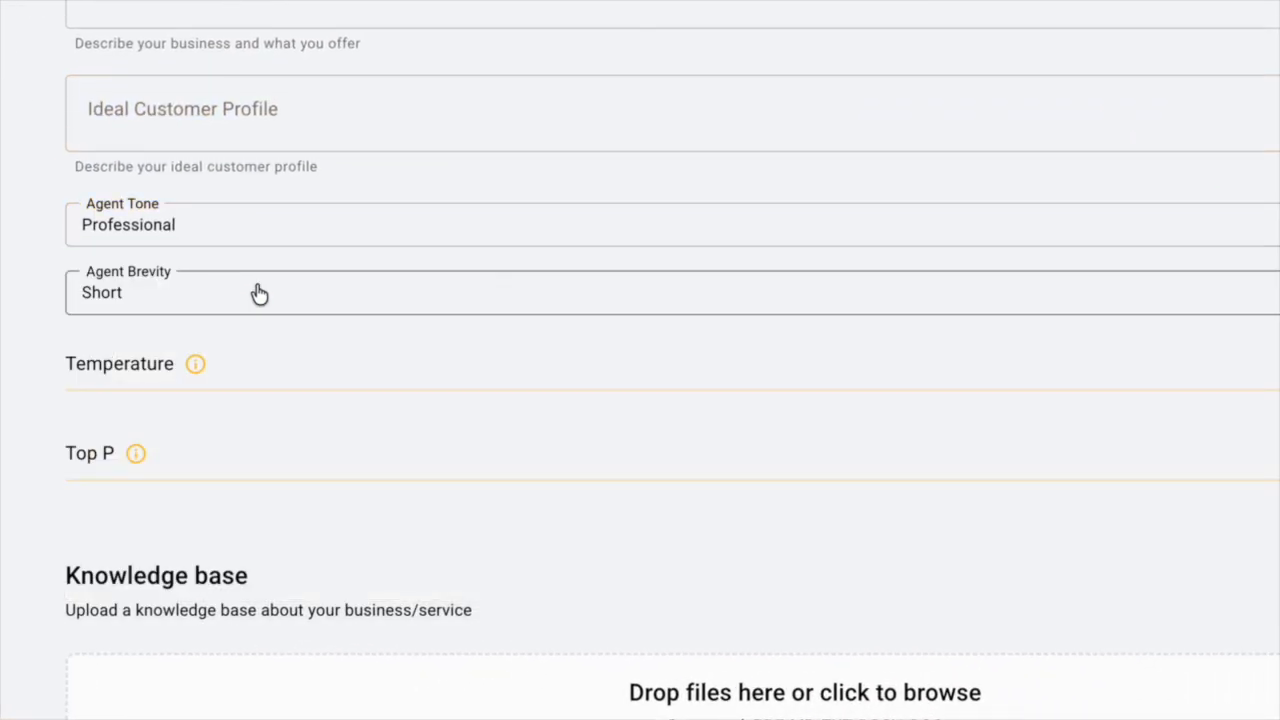
pyautogui.click(256, 292)
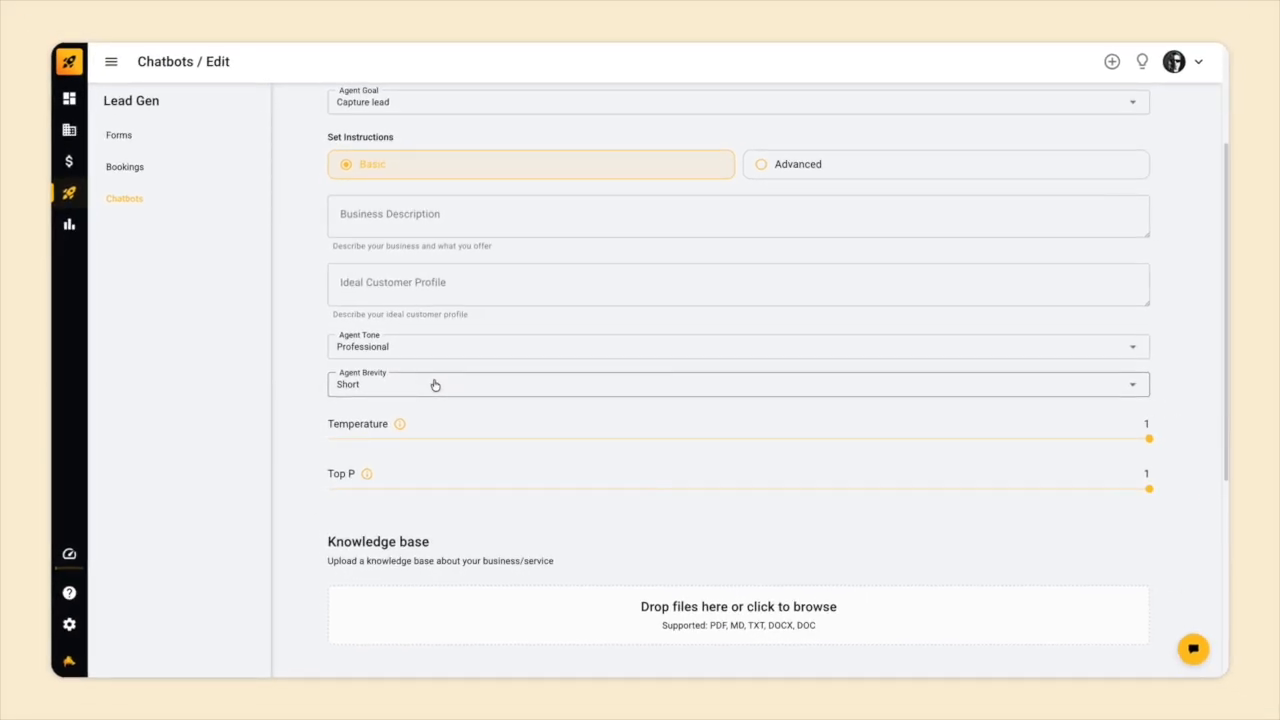
pyautogui.scroll(1, 435, 385)
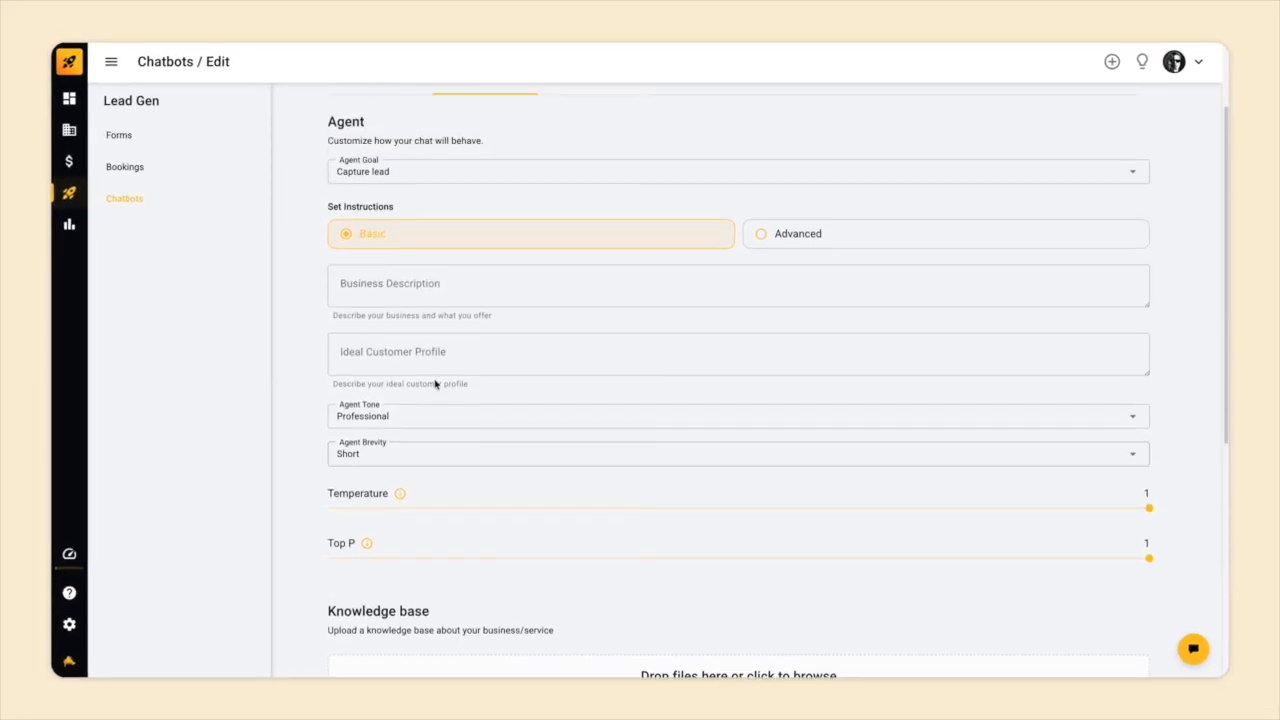
pyautogui.click(805, 235)
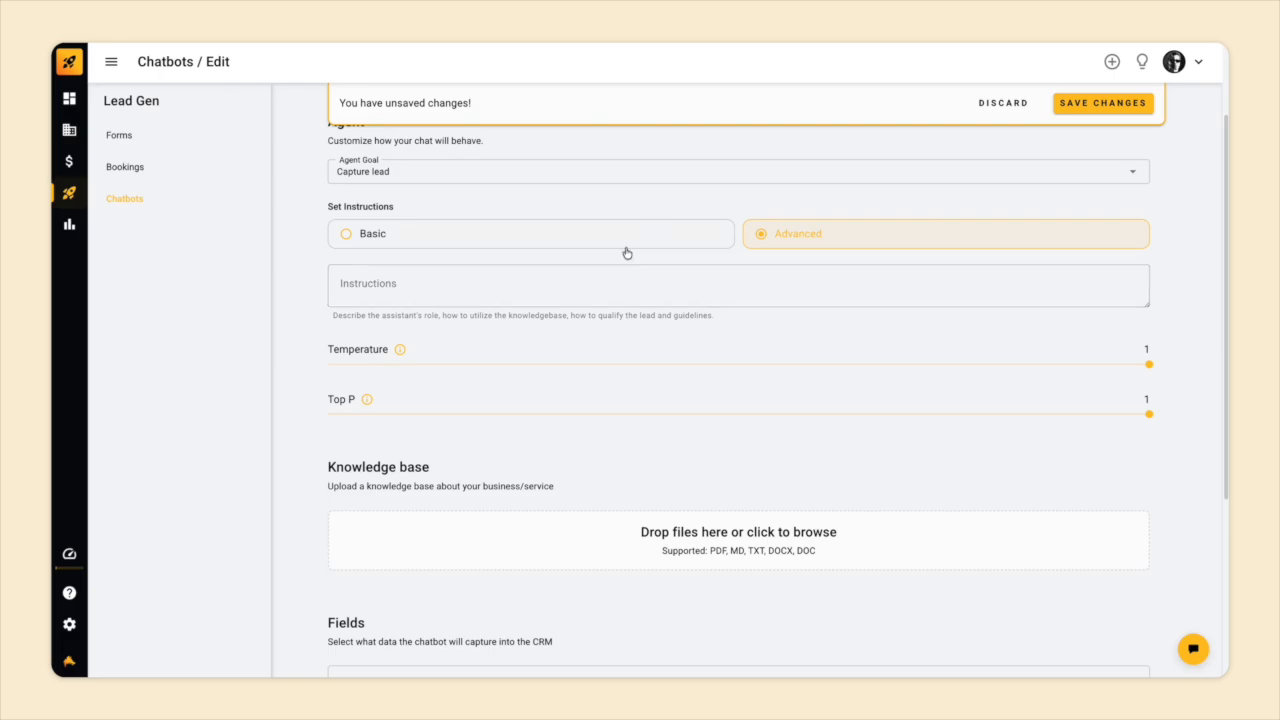
pyautogui.click(542, 246)
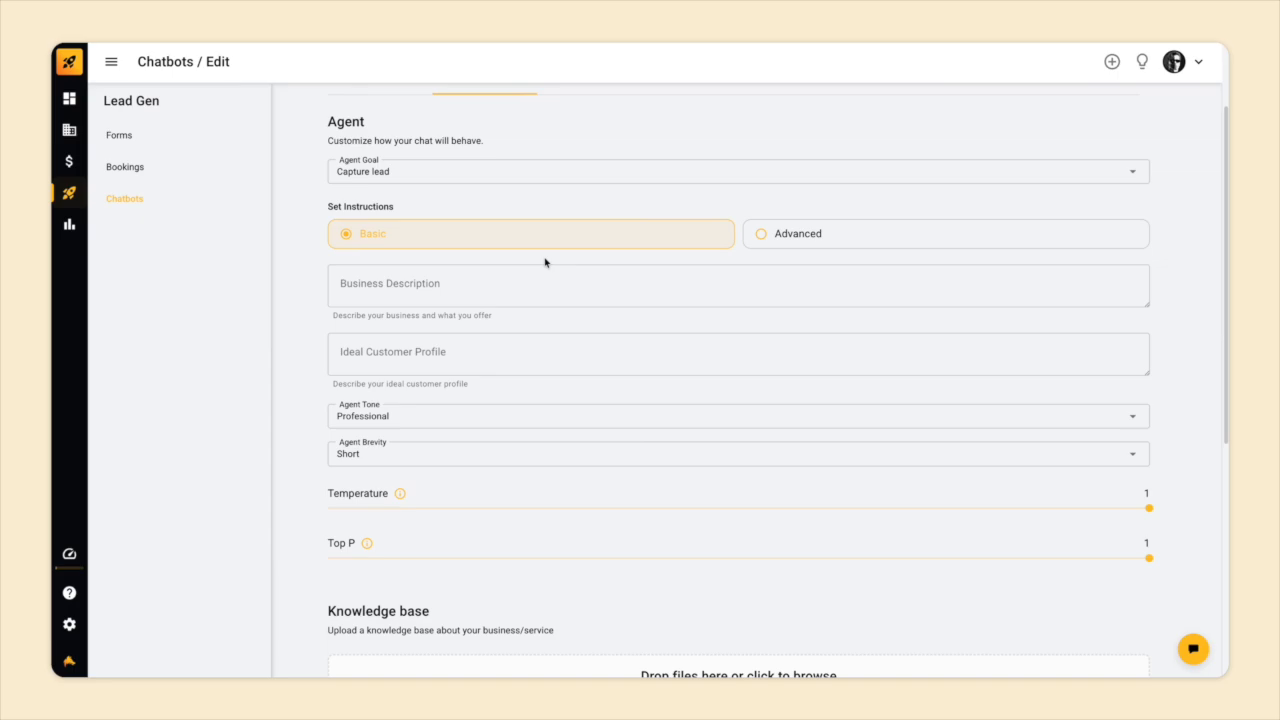
pyautogui.scroll(-3, 545, 262)
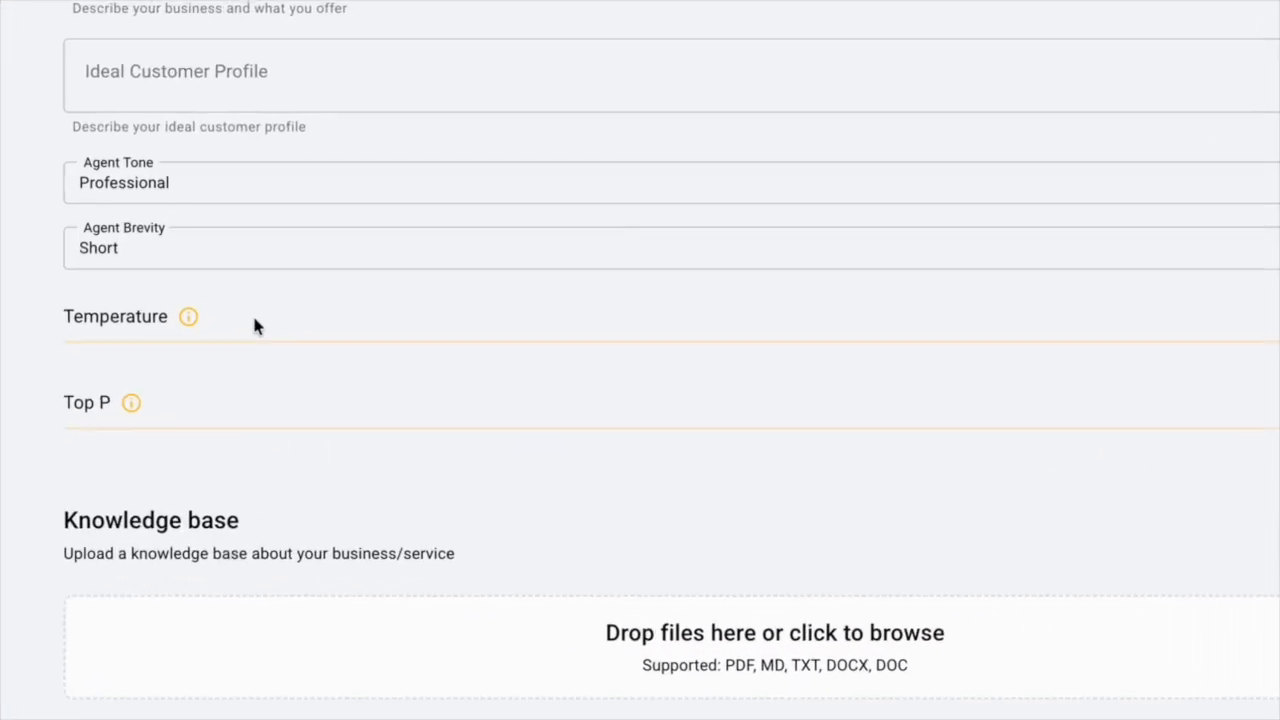
pyautogui.moveTo(188, 317)
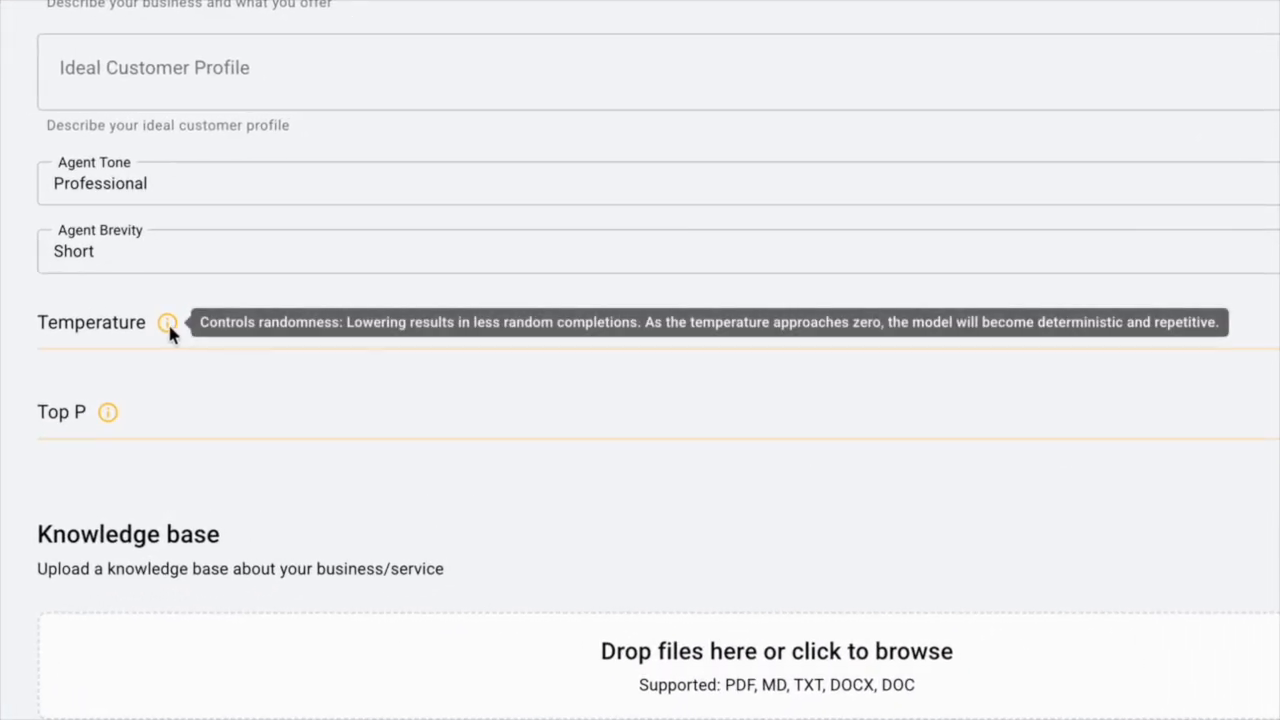
pyautogui.moveTo(110, 413)
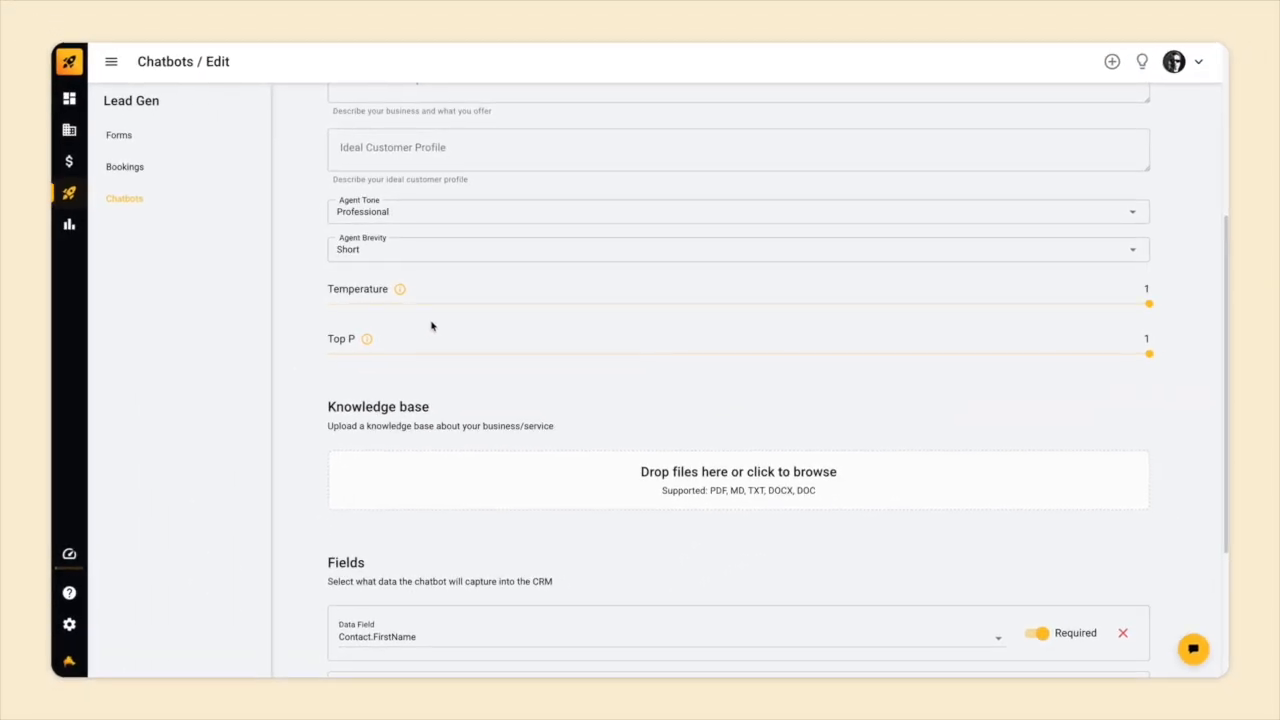
# Scroll through Agent Settings to review required lead fields like Contact.LastName and Contact.Email.
pyautogui.scroll(-3, 432, 326)
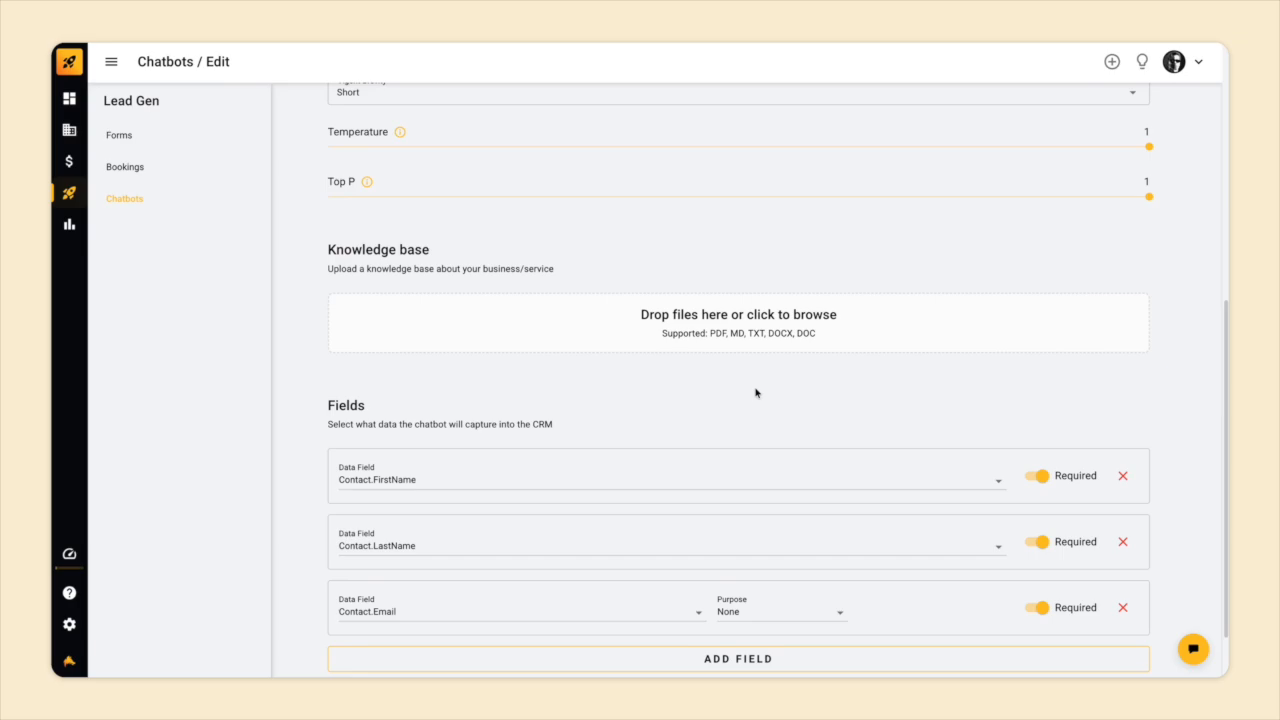
pyautogui.scroll(-1, 755, 393)
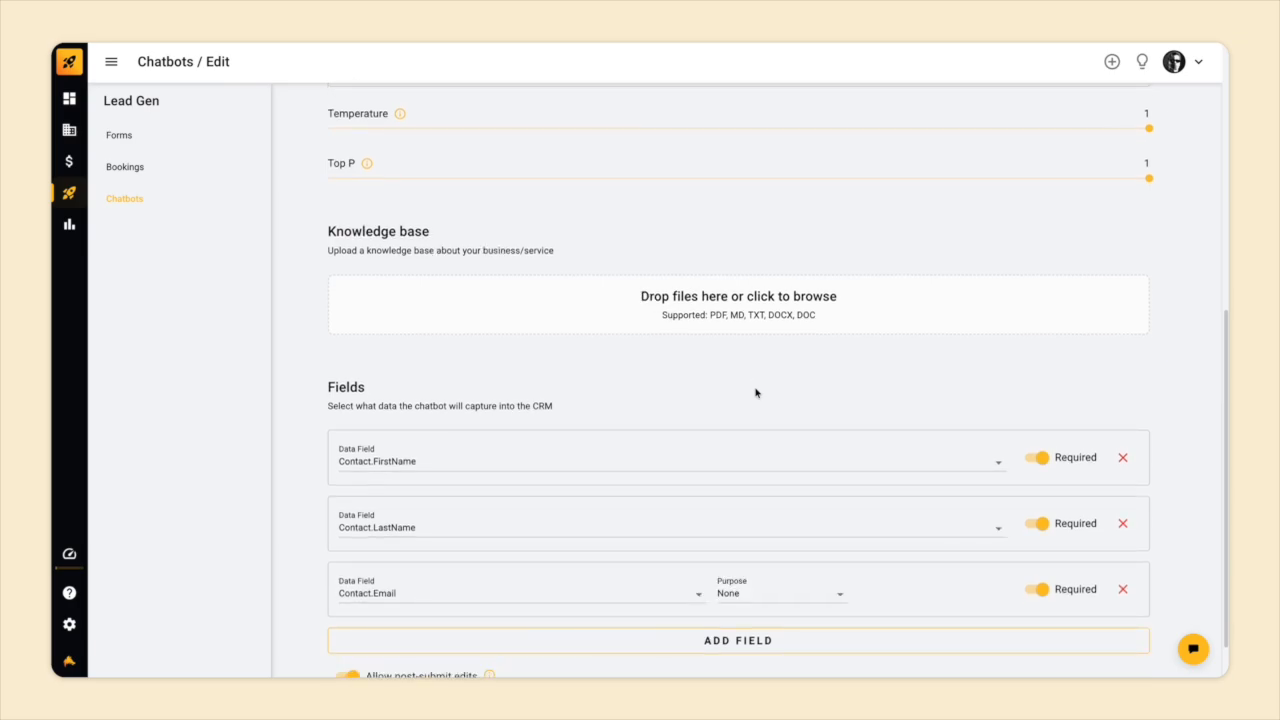
pyautogui.scroll(-1, 755, 393)
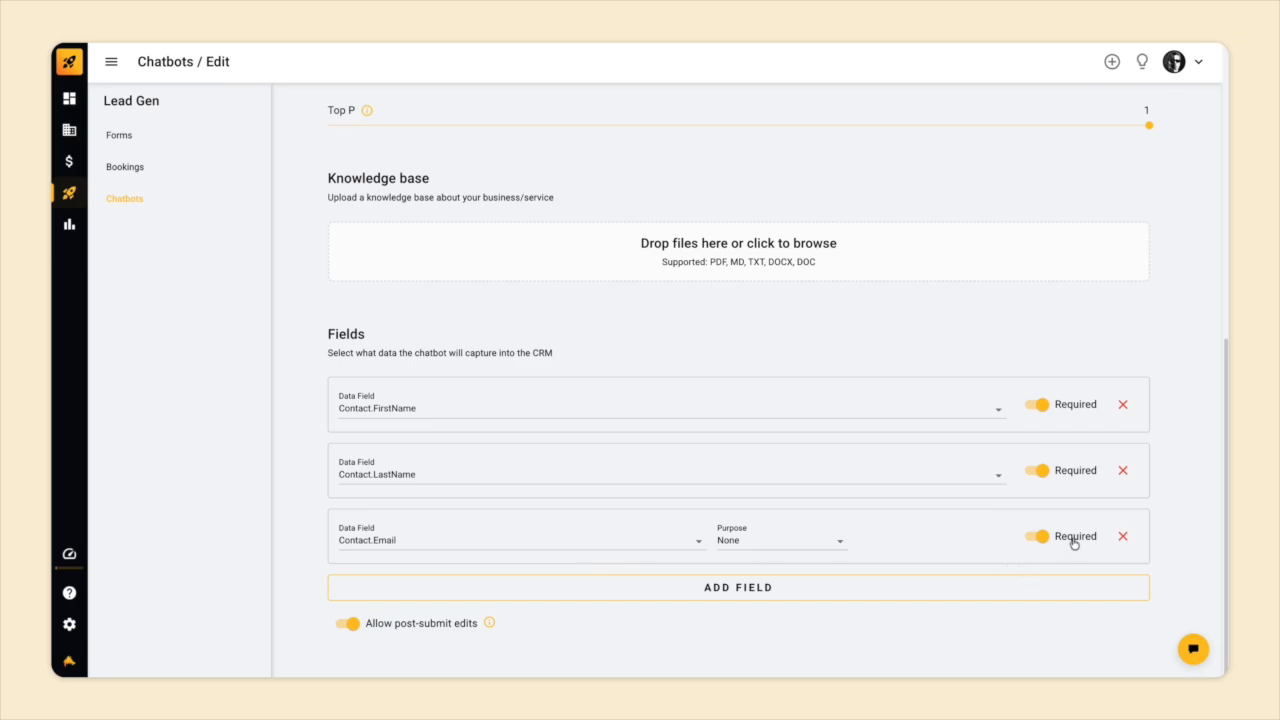
pyautogui.moveTo(489, 623)
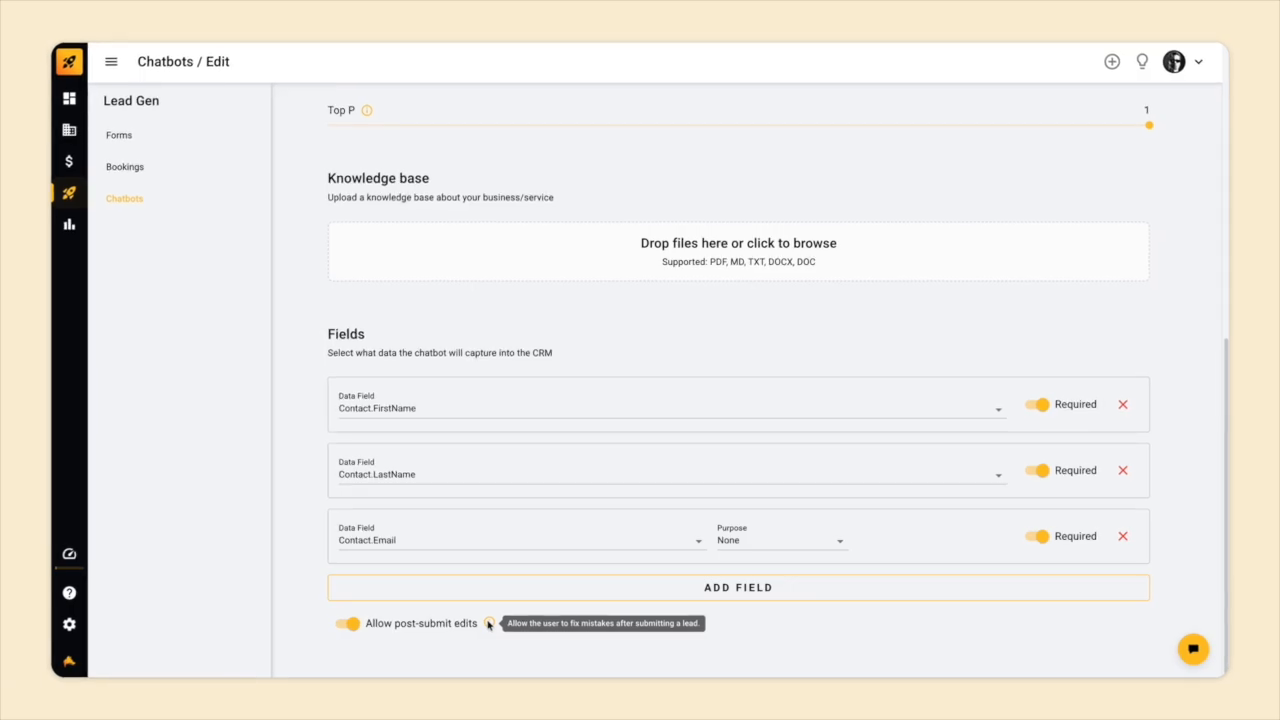
pyautogui.scroll(6, 489, 623)
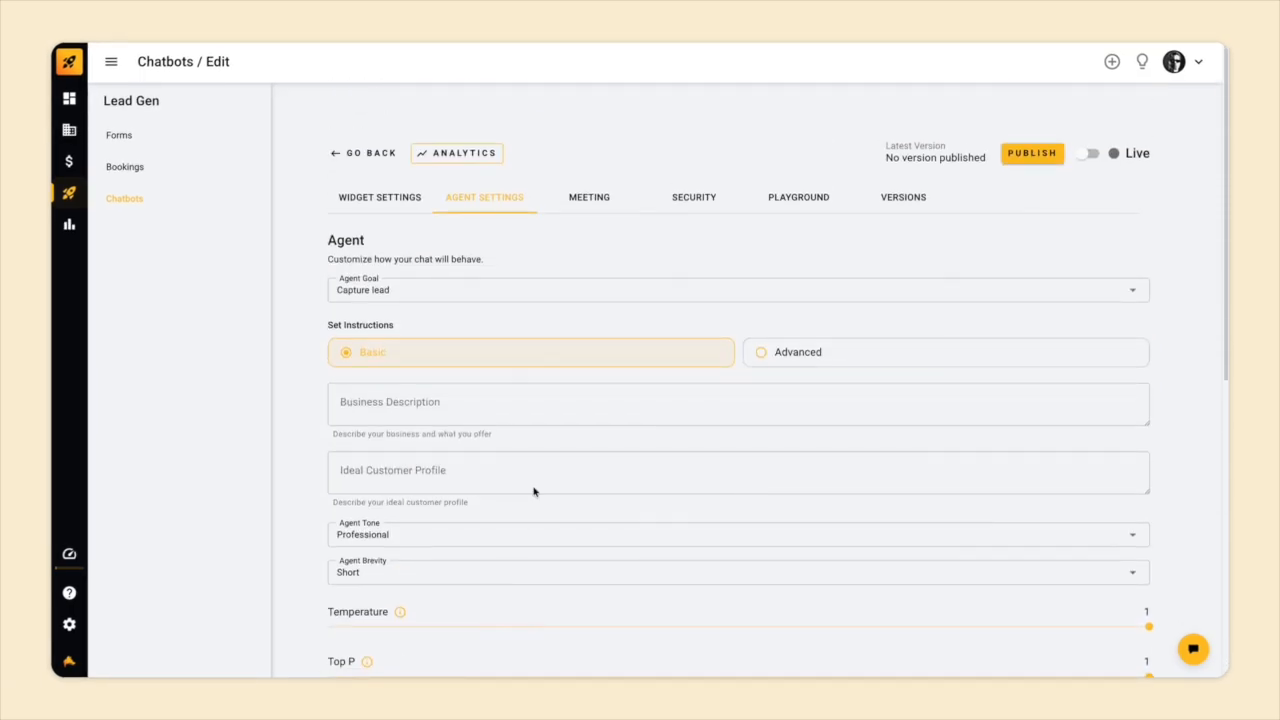
# Enable meeting scheduling on the Meeting tab and save the changes.
pyautogui.click(591, 204)
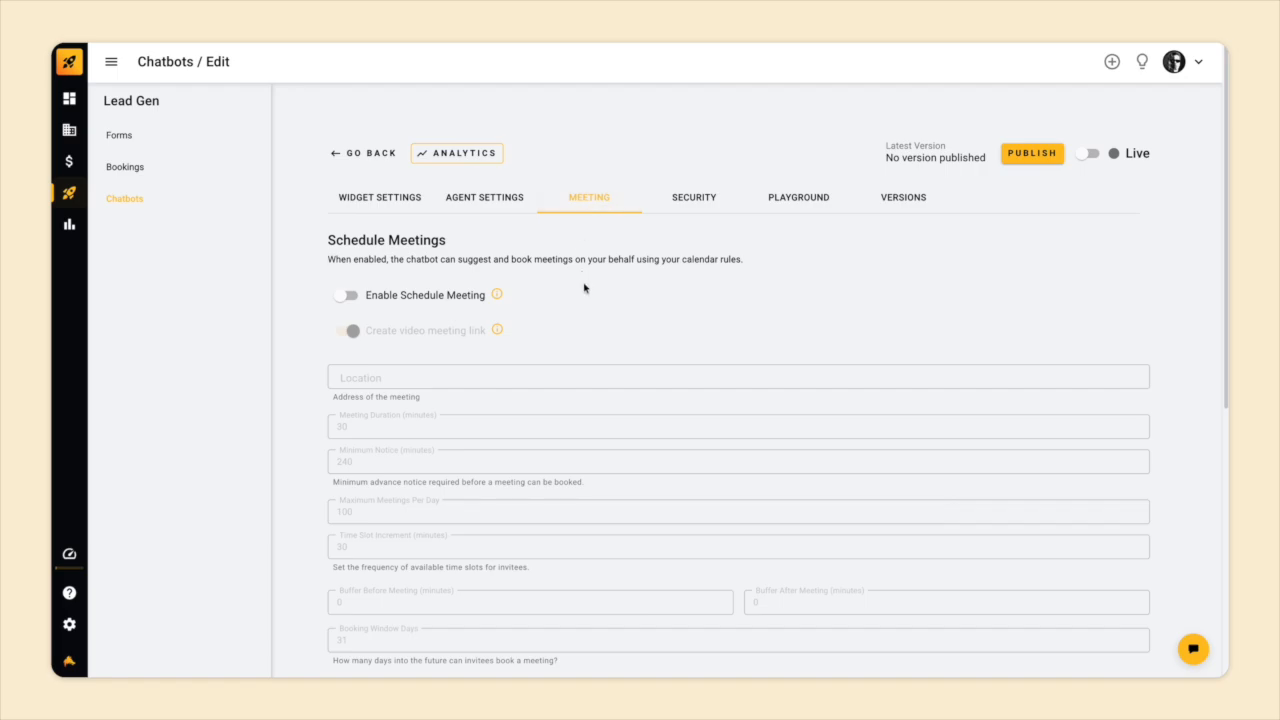
pyautogui.click(346, 297)
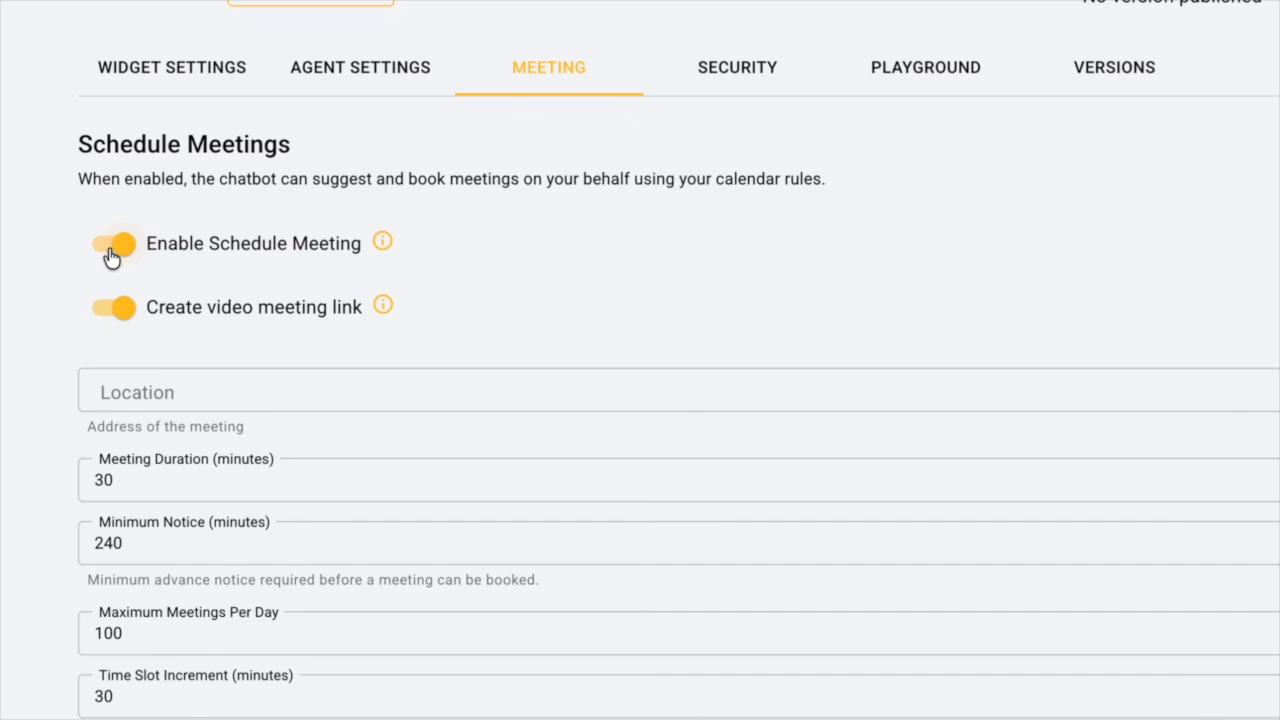
pyautogui.click(1115, 89)
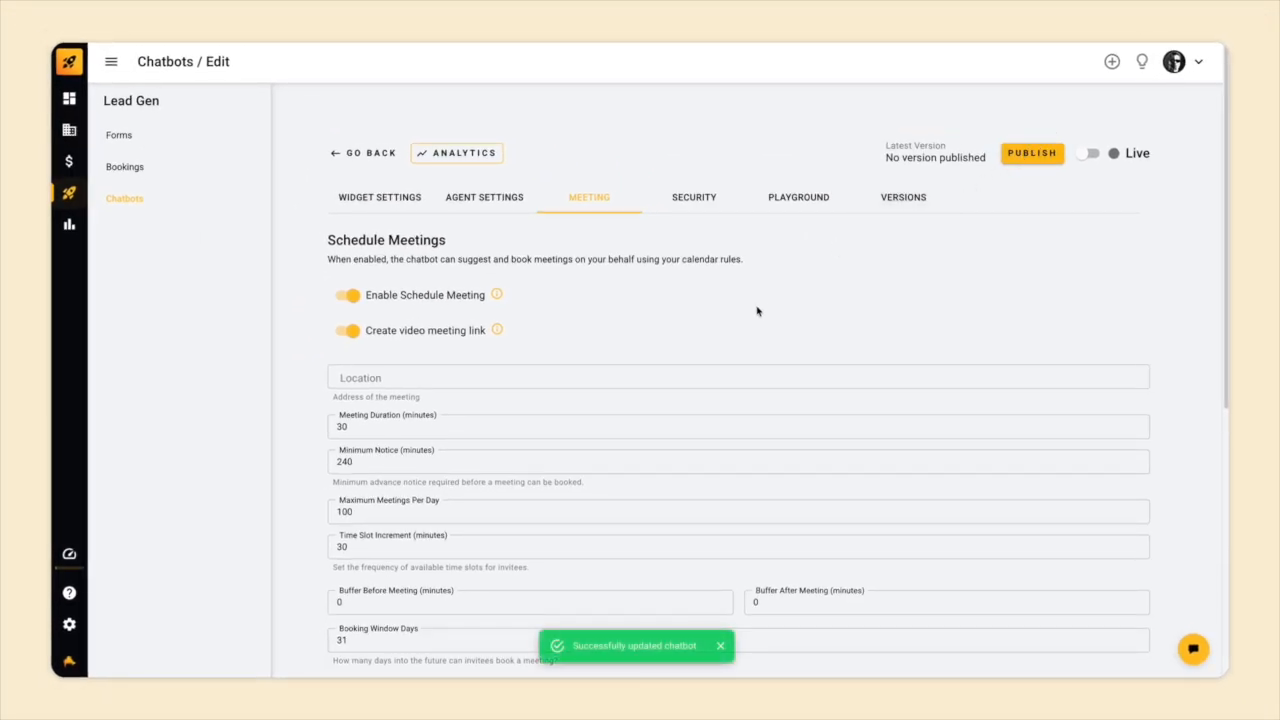
# Review the meeting availability settings, keeping the current assigned meeting user.
pyautogui.scroll(-3, 757, 311)
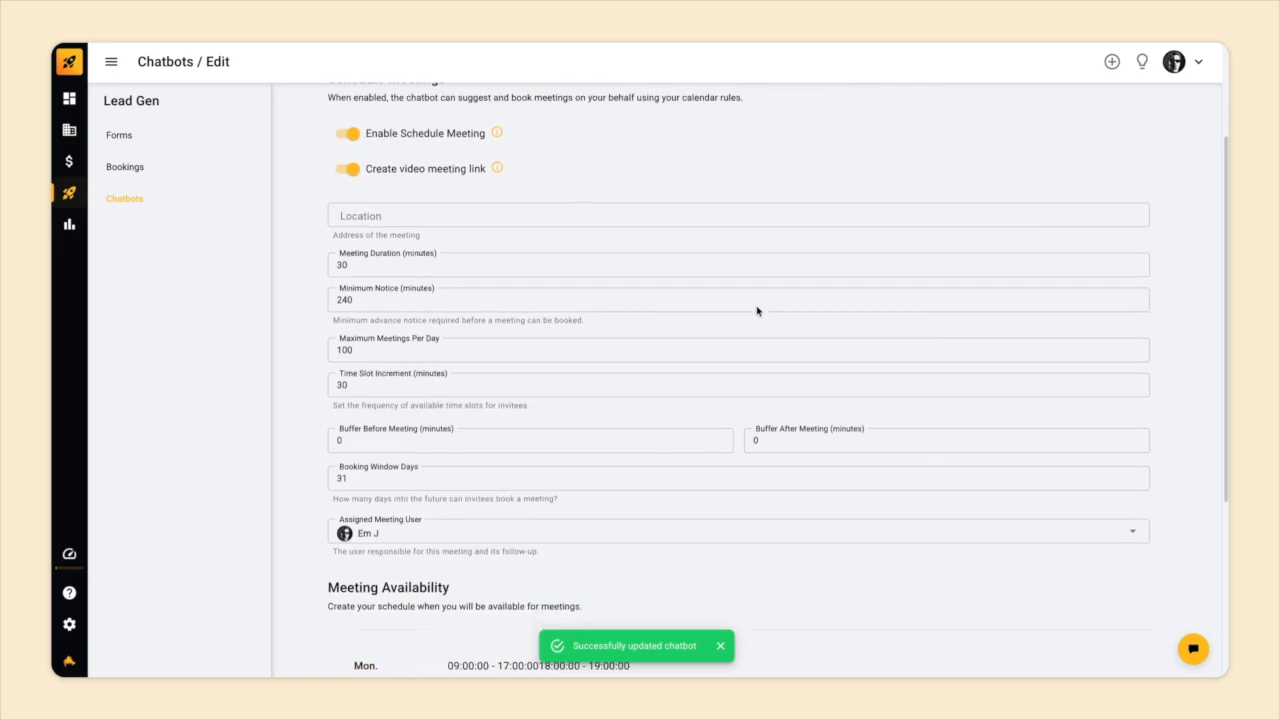
pyautogui.scroll(-1, 757, 311)
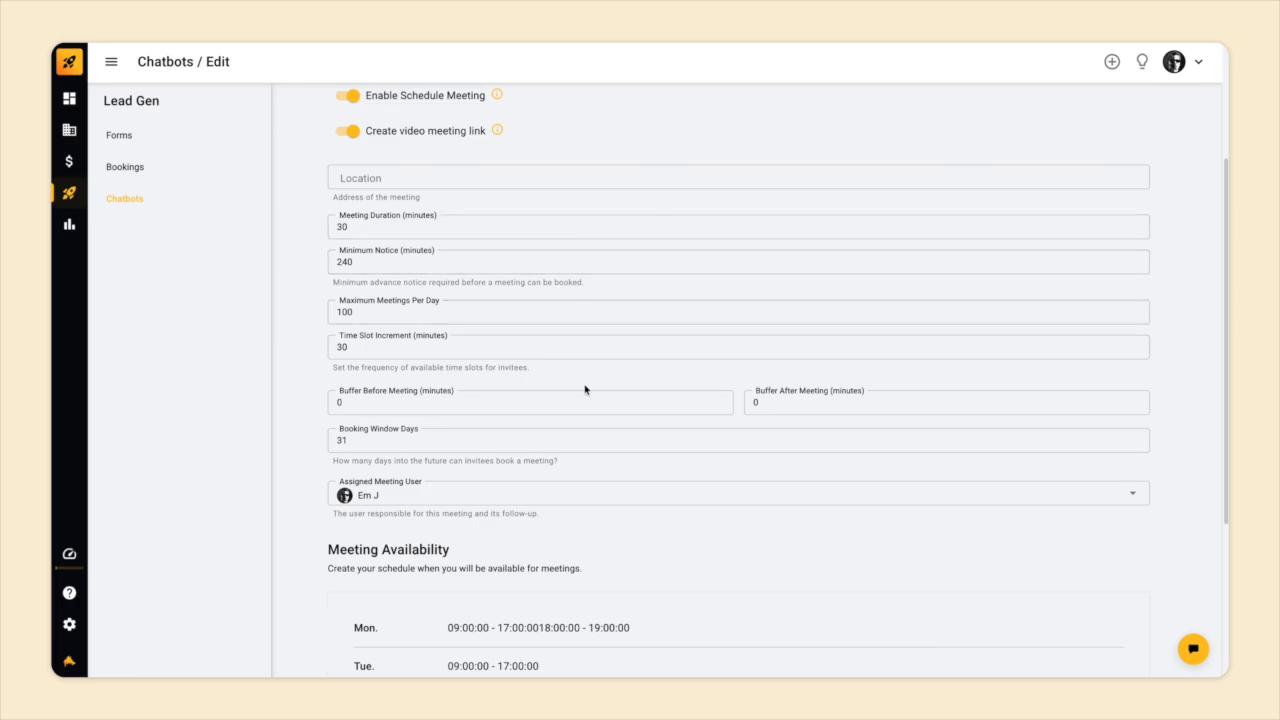
pyautogui.scroll(-1, 606, 429)
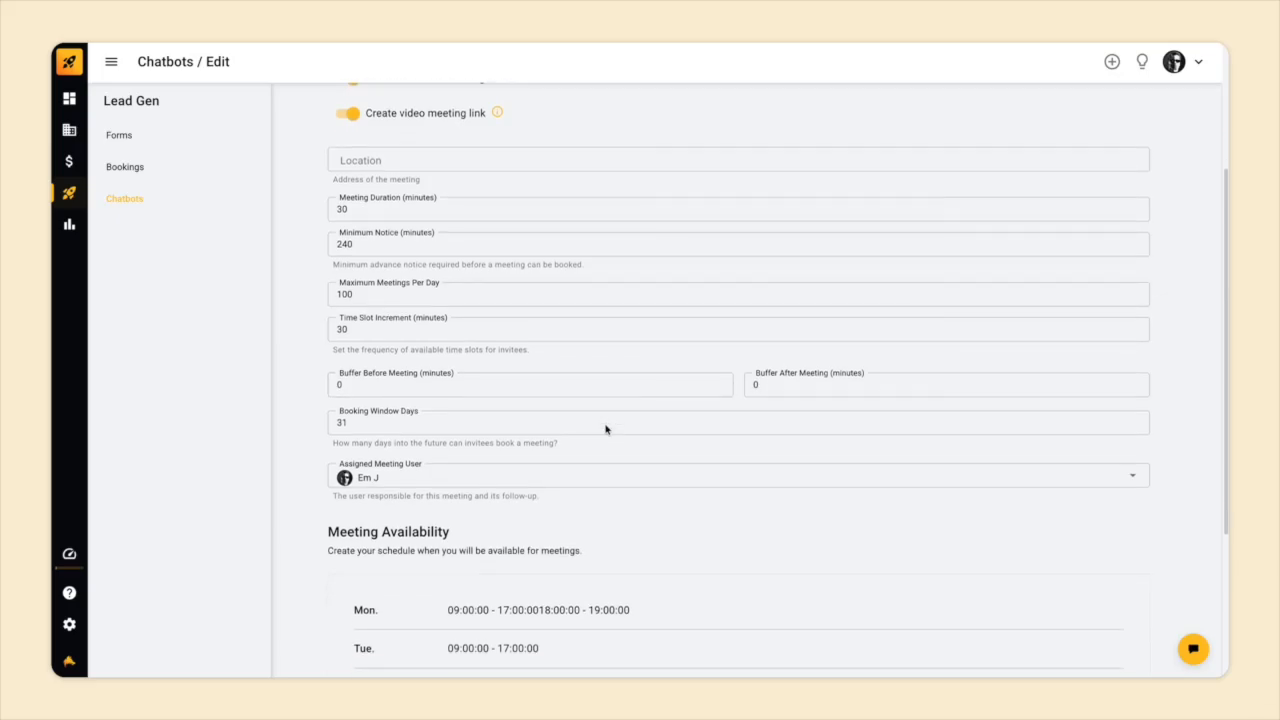
pyautogui.click(602, 477)
pyautogui.click(602, 477)
pyautogui.scroll(-5, 603, 478)
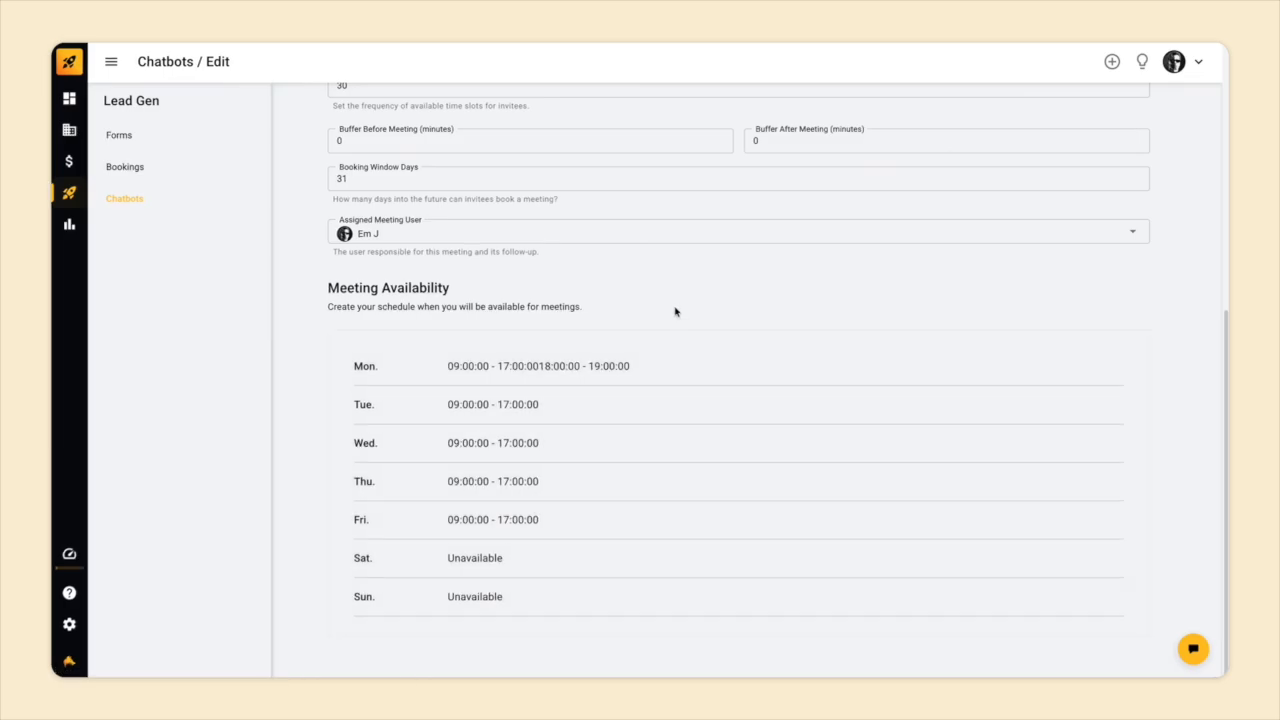
pyautogui.scroll(9, 675, 312)
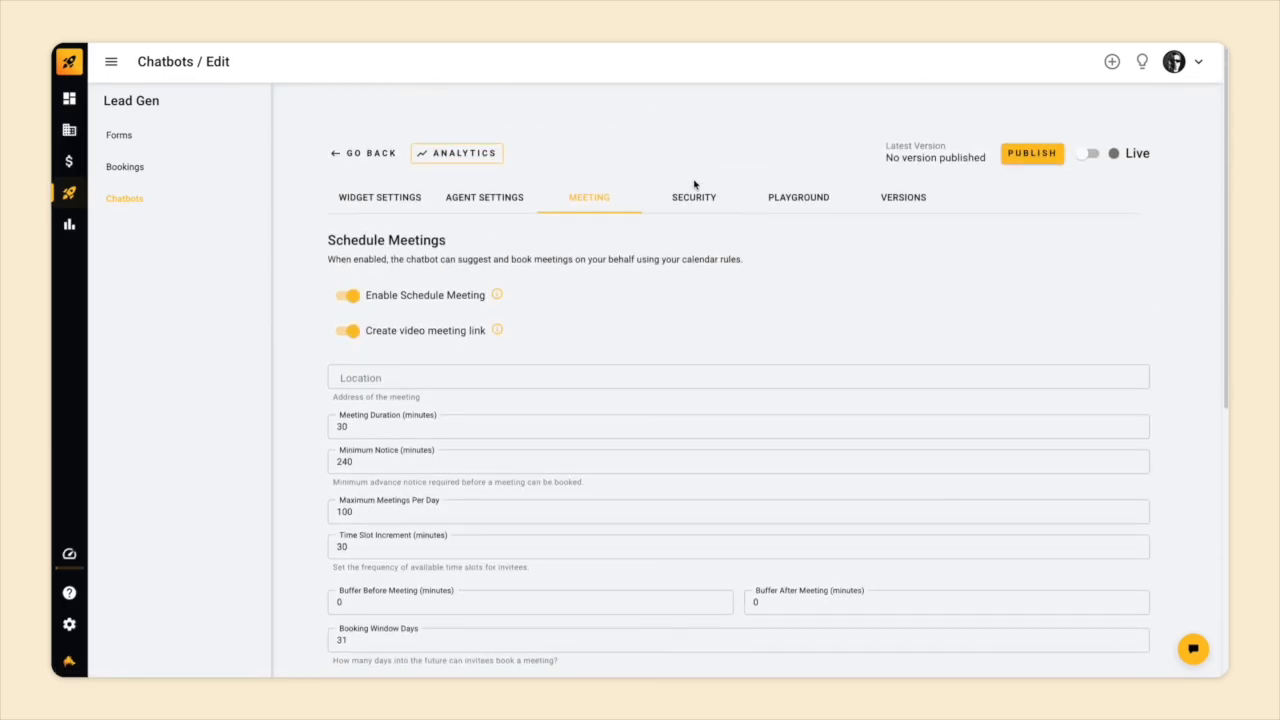
# On the Security tab, keep chat persistence enabled with a 2-week persistence window.
pyautogui.click(694, 186)
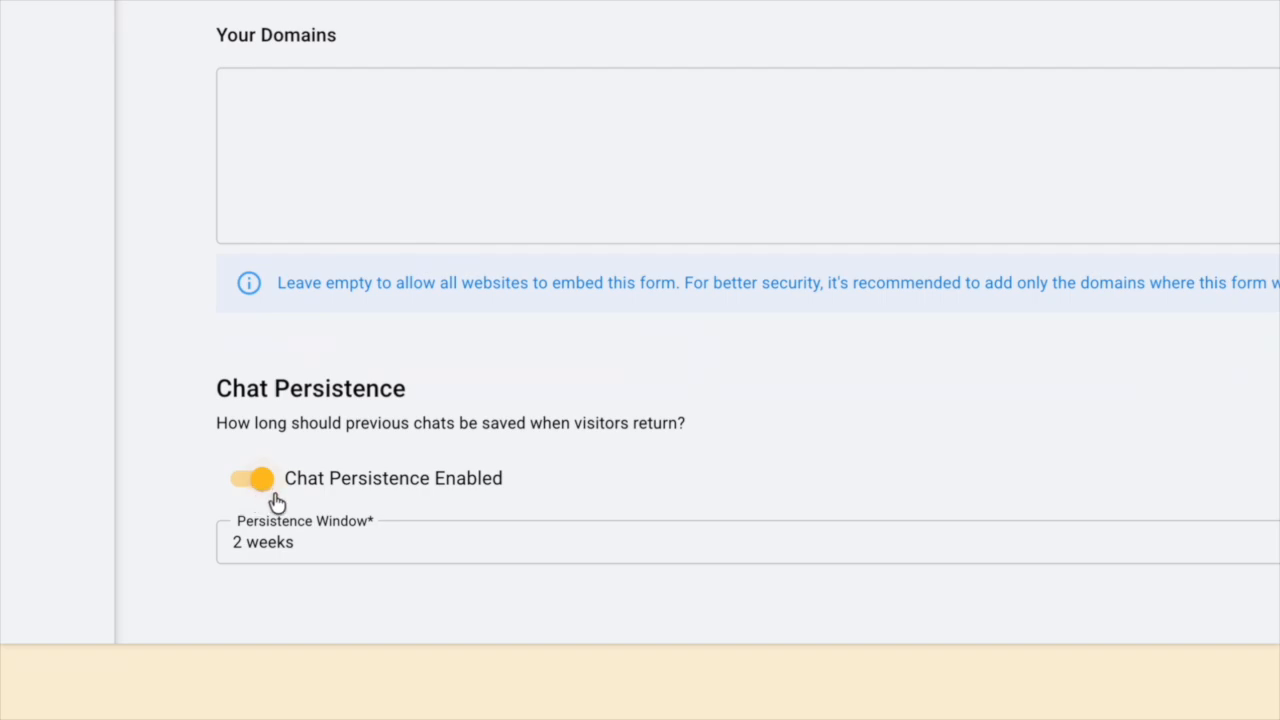
pyautogui.click(448, 556)
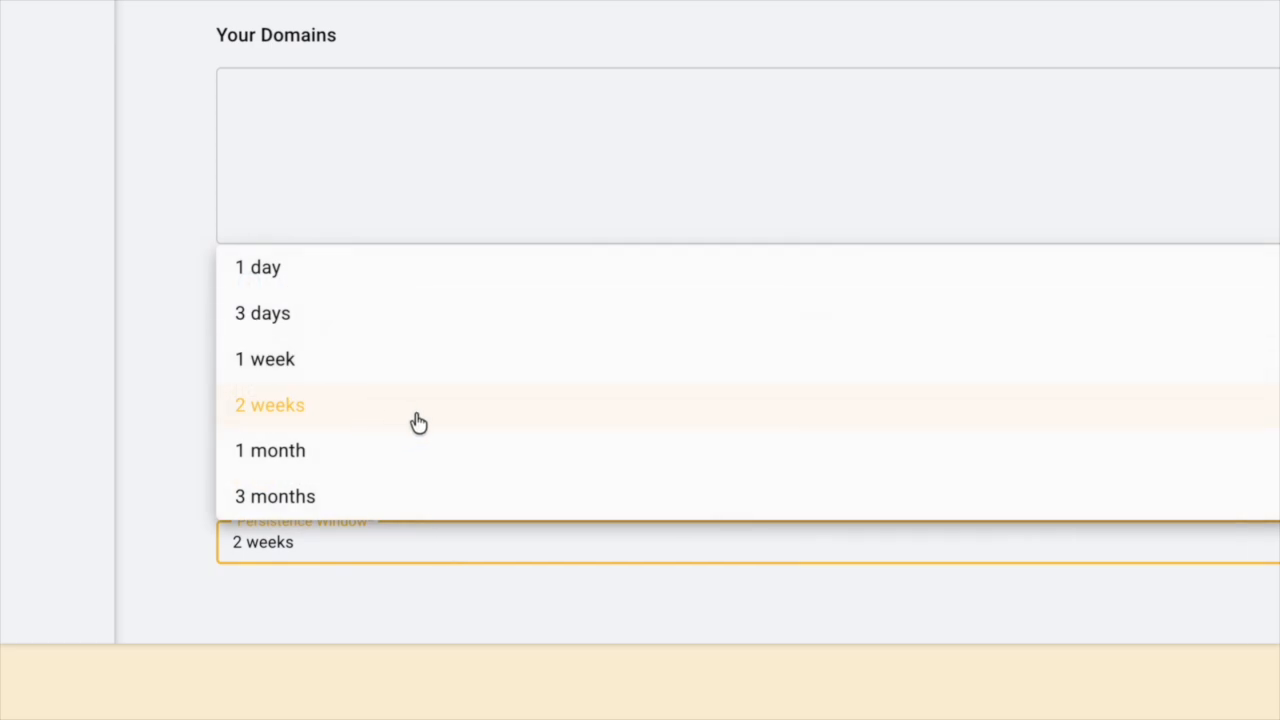
pyautogui.click(411, 413)
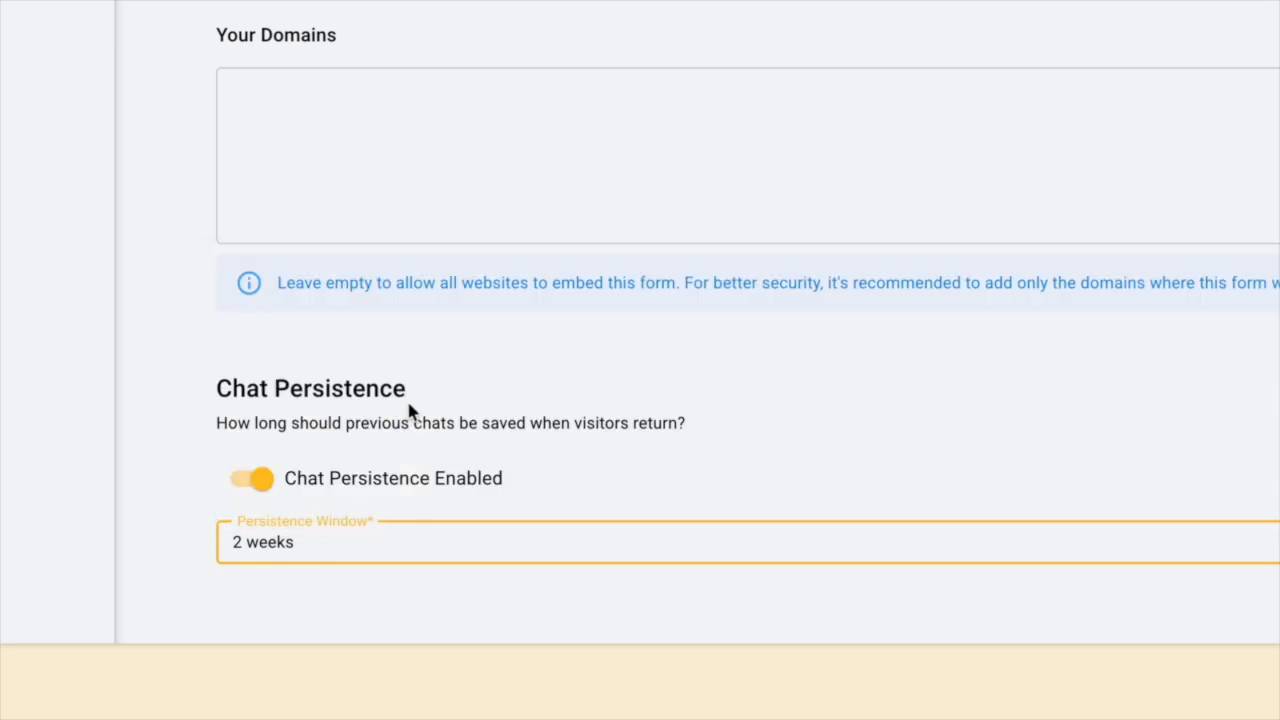
pyautogui.click(616, 498)
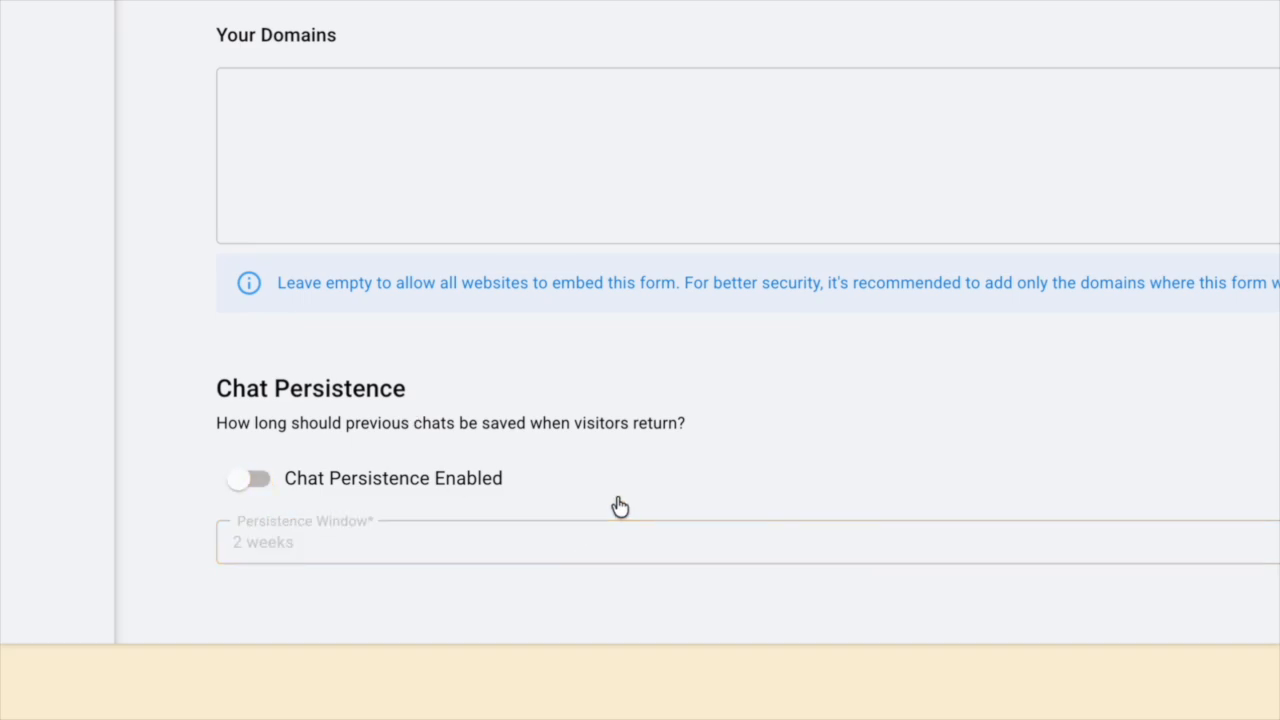
pyautogui.click(528, 490)
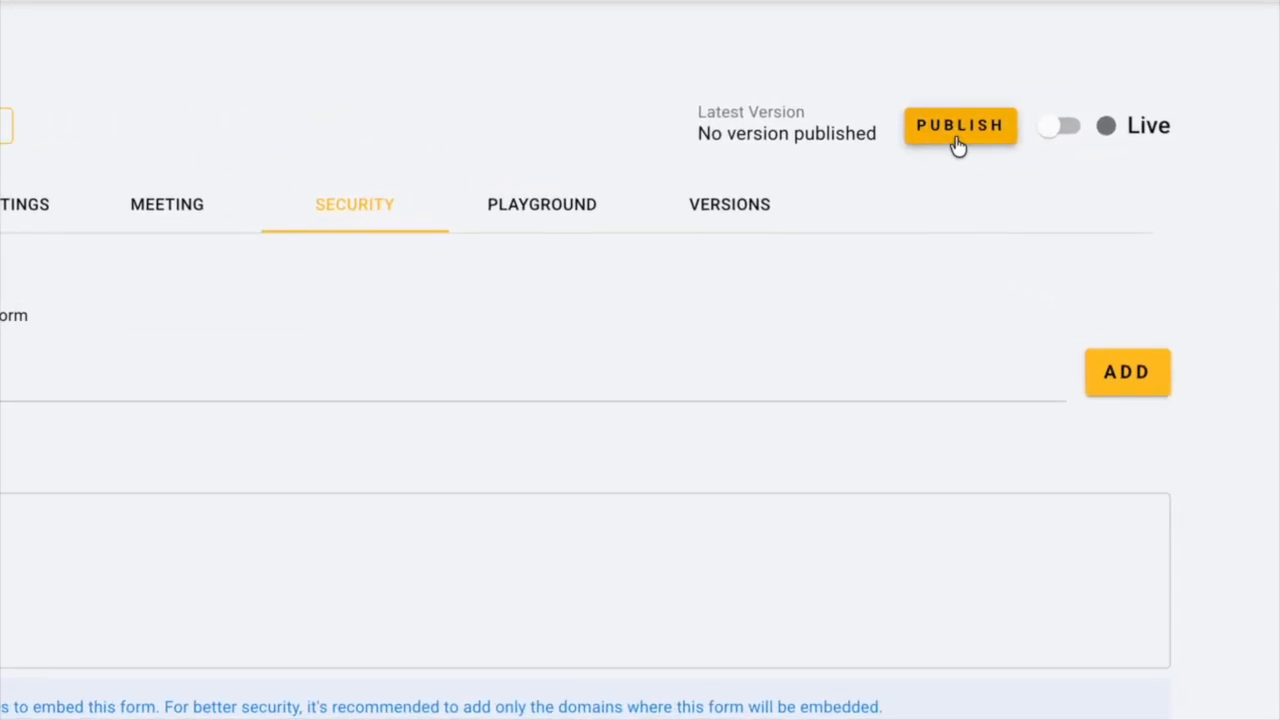
# Publish v1.20260510, test it with 'hello' and 'im interested' in Playground, then view Versions.
pyautogui.click(957, 140)
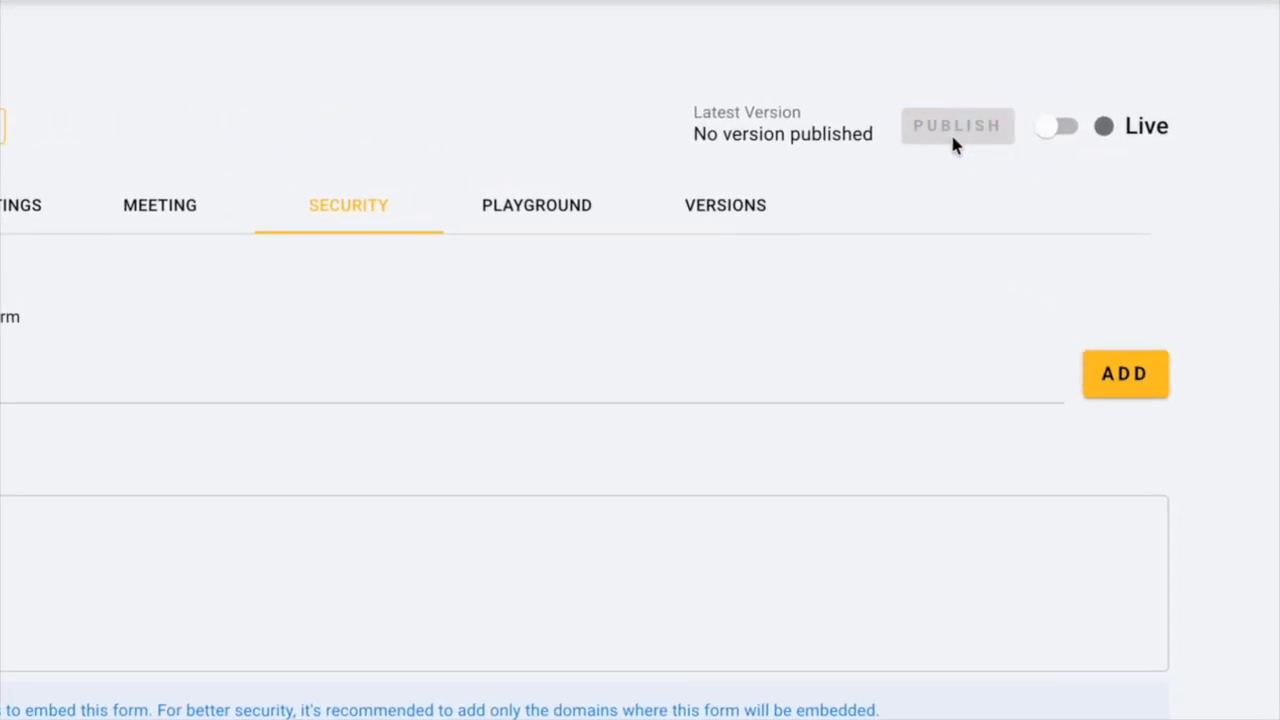
pyautogui.click(556, 222)
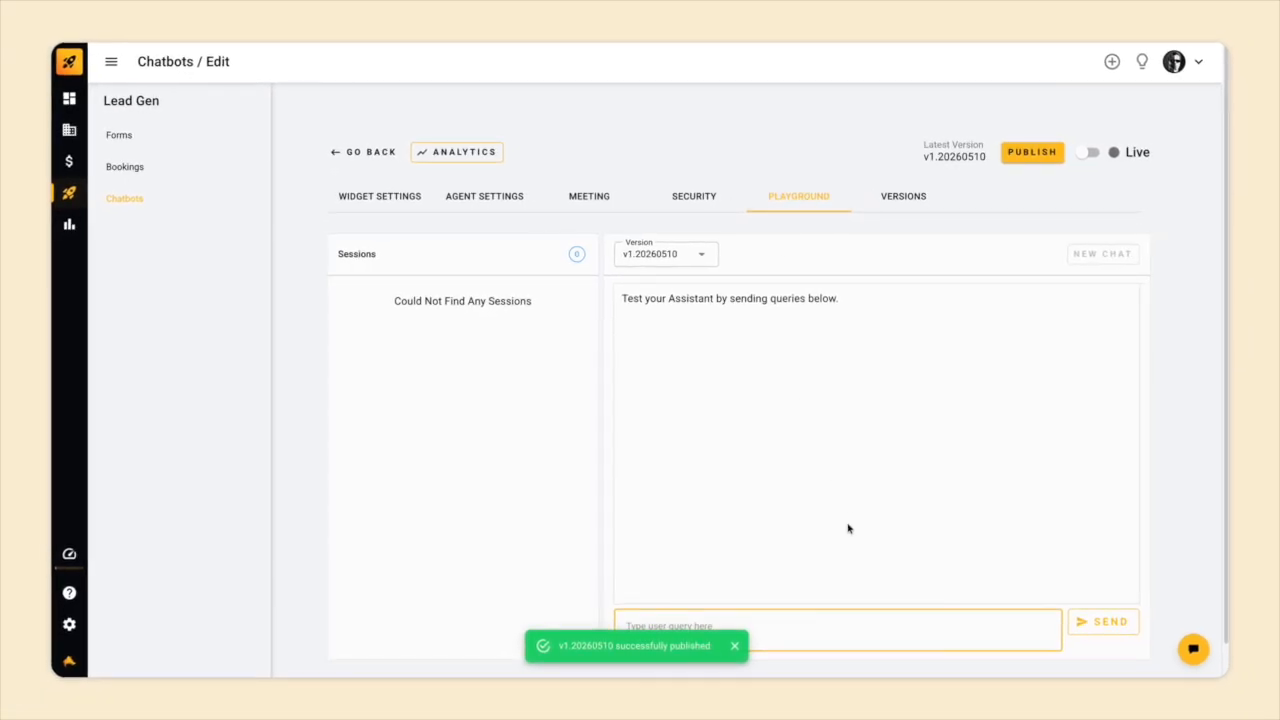
pyautogui.write('hello')
pyautogui.press('Return')
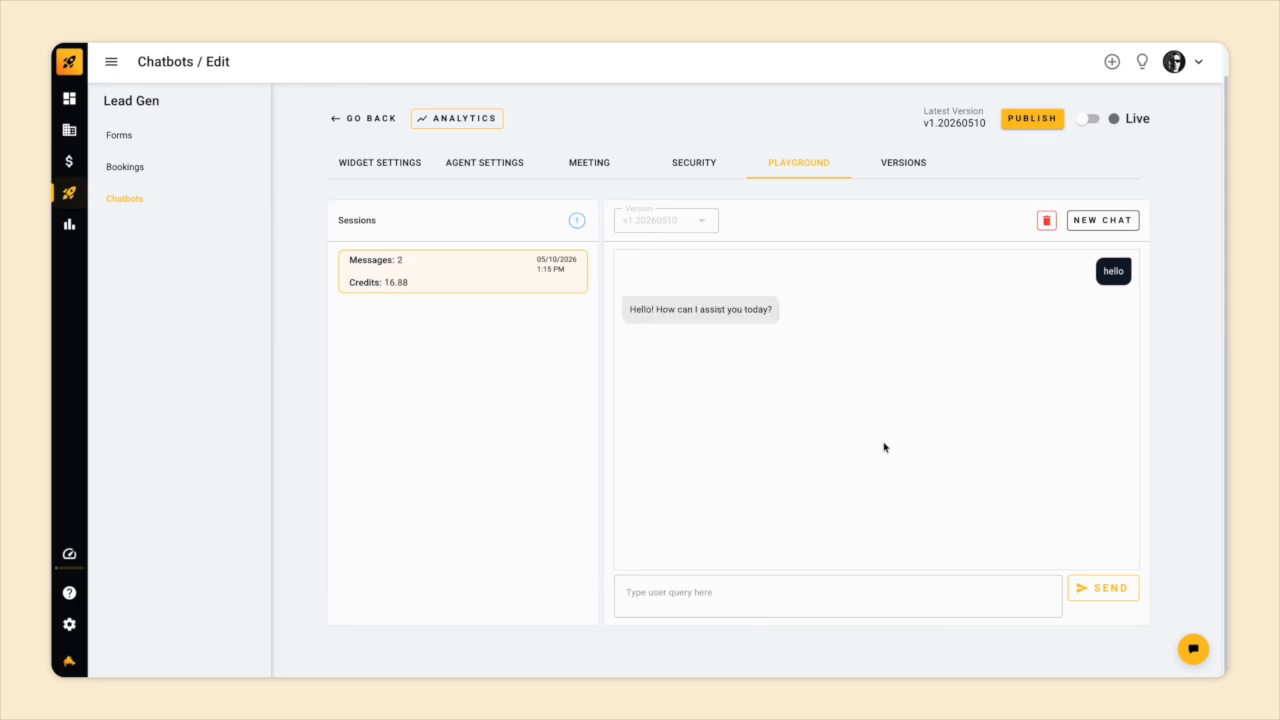
pyautogui.click(797, 604)
pyautogui.write('im interested')
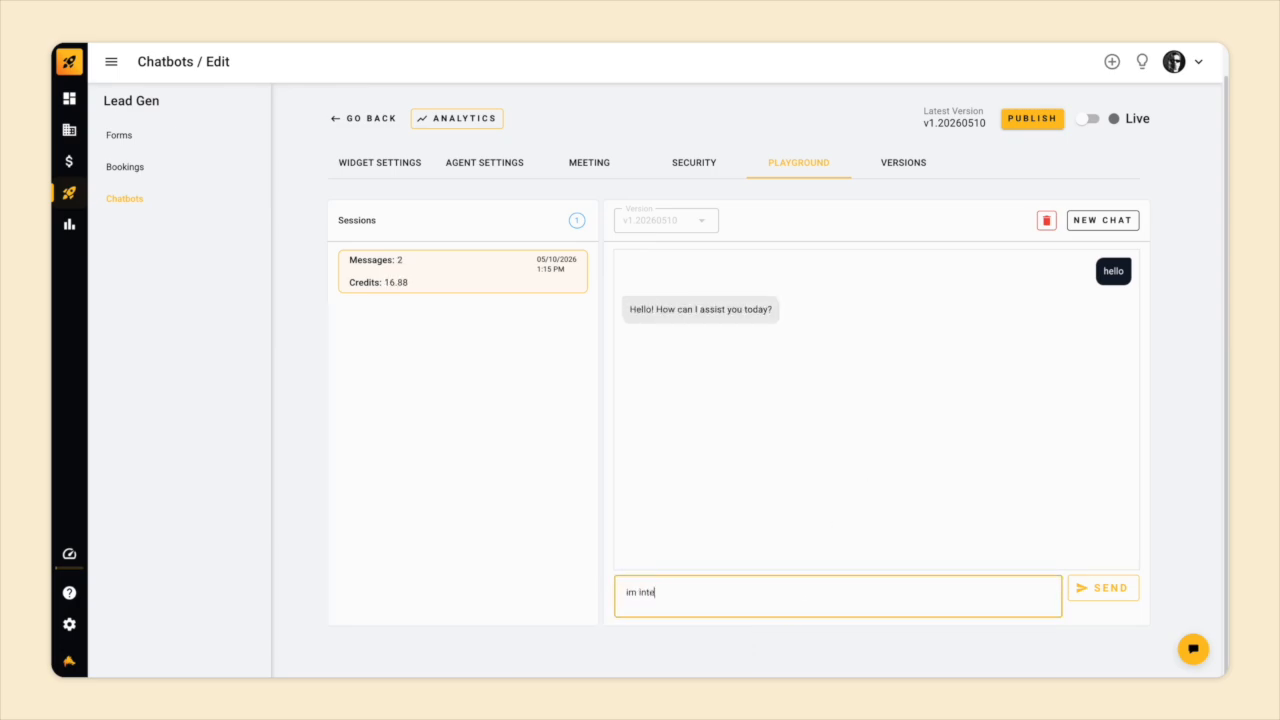
pyautogui.press('Return')
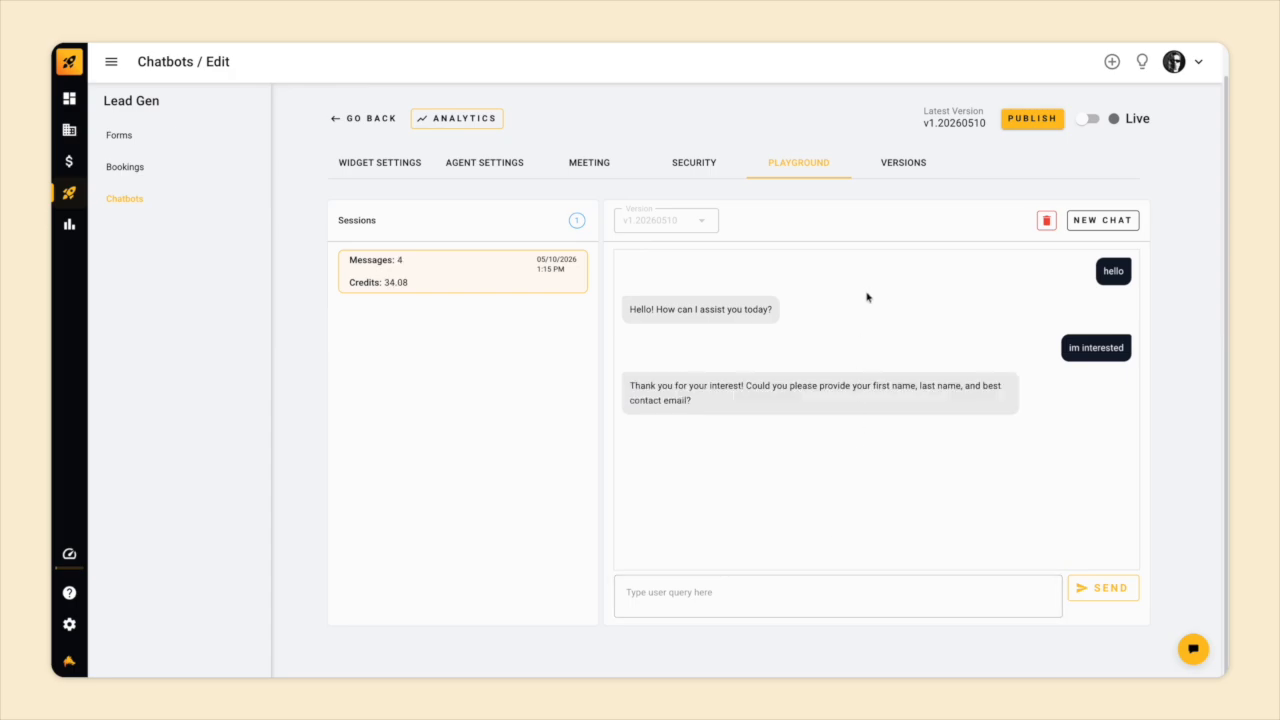
pyautogui.click(902, 166)
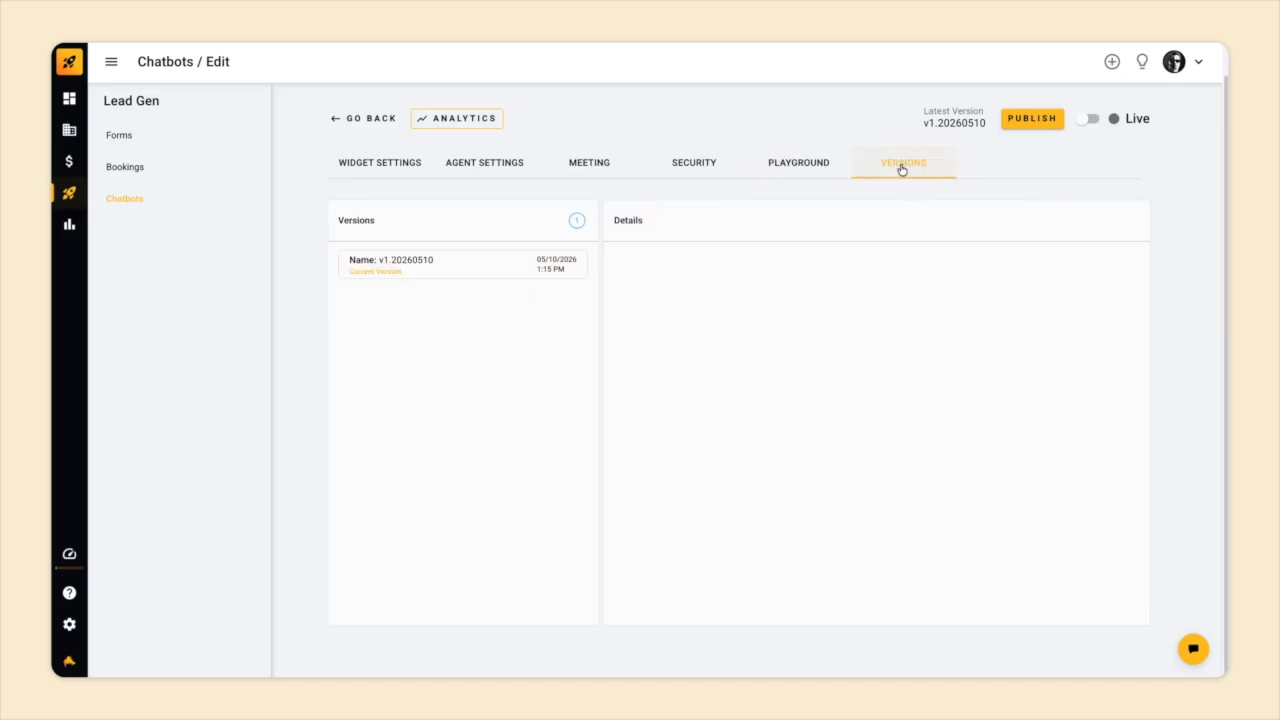
# Review version v1.20260510's details, then switch the Demo chatbot to Live and save.
pyautogui.click(516, 271)
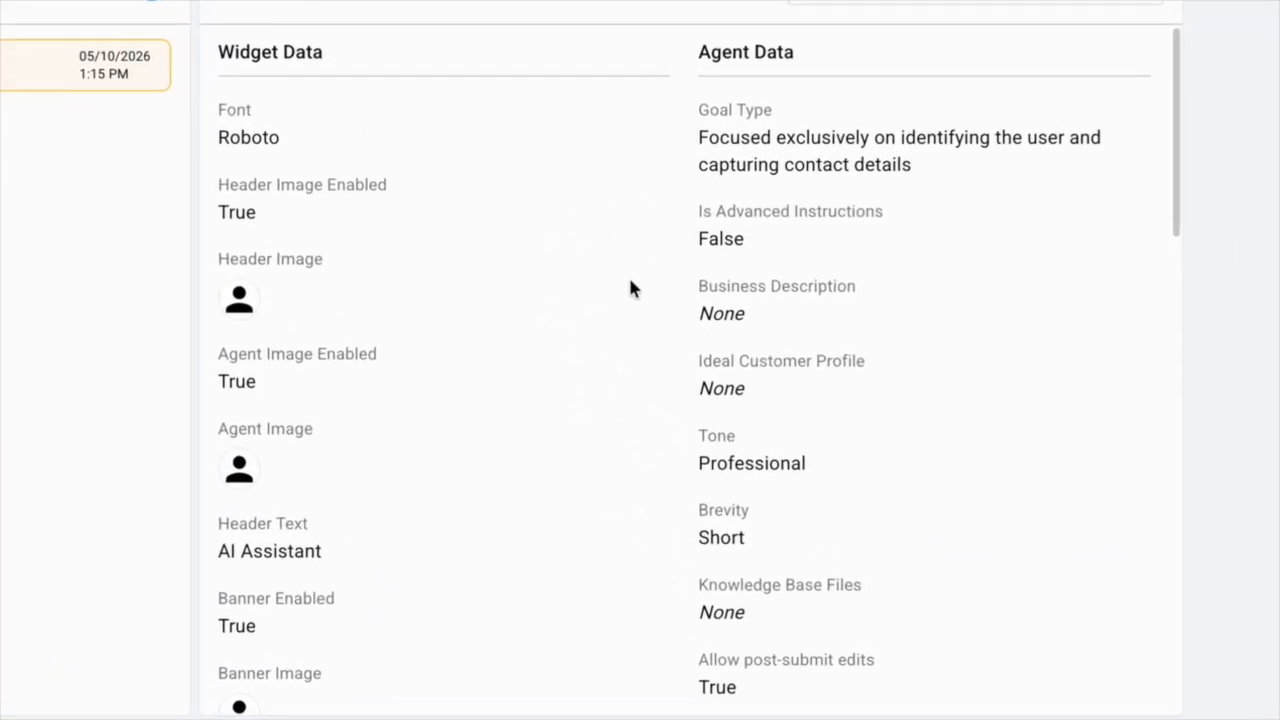
pyautogui.scroll(-10, 630, 282)
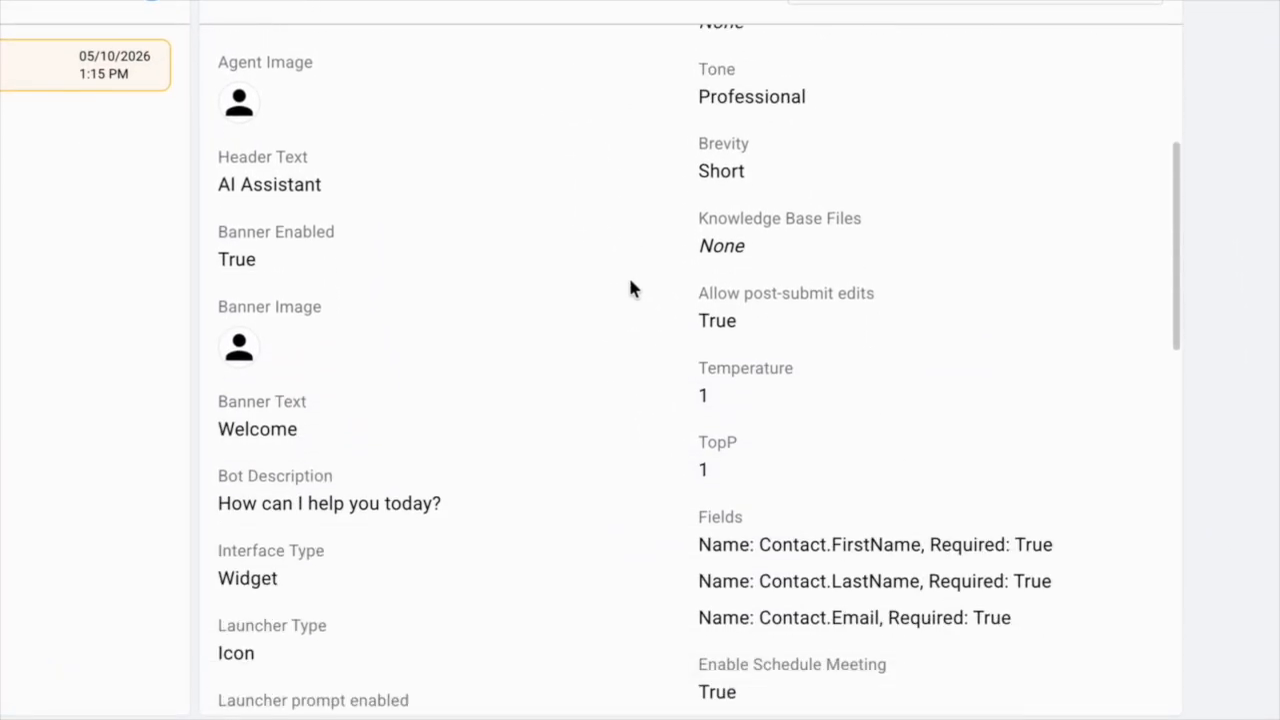
pyautogui.scroll(-8, 630, 287)
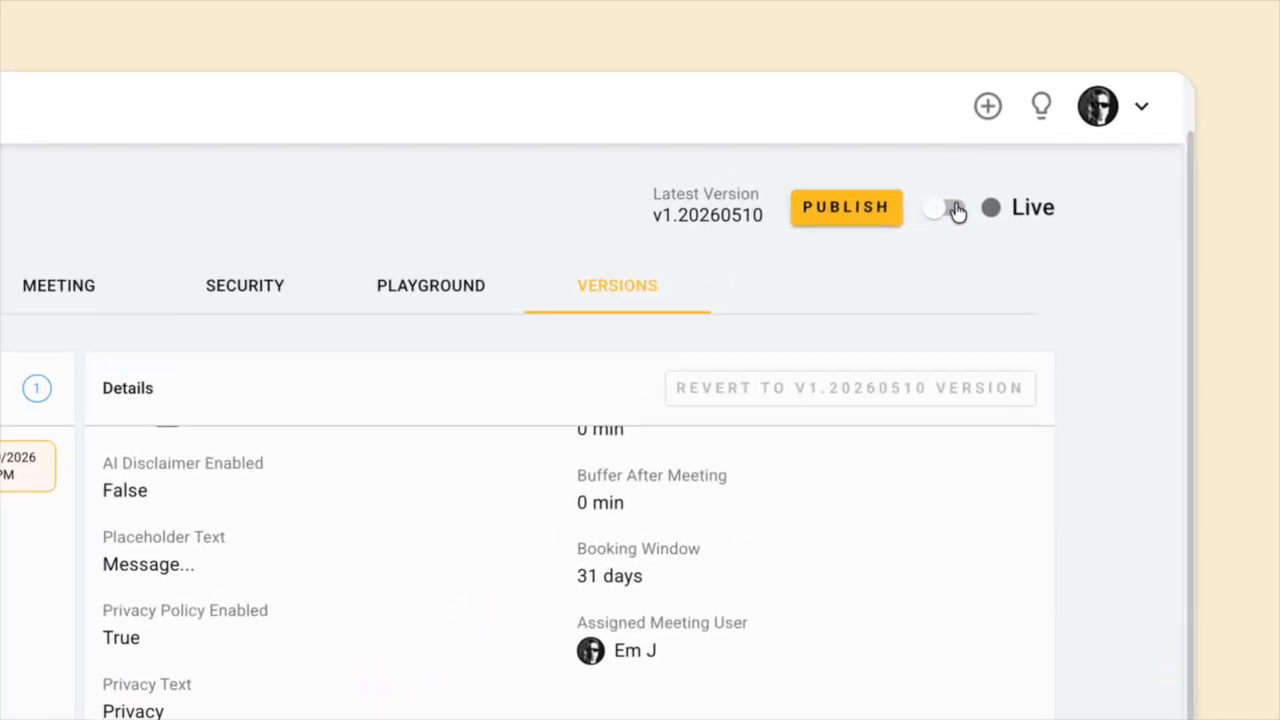
pyautogui.click(1090, 117)
pyautogui.click(946, 213)
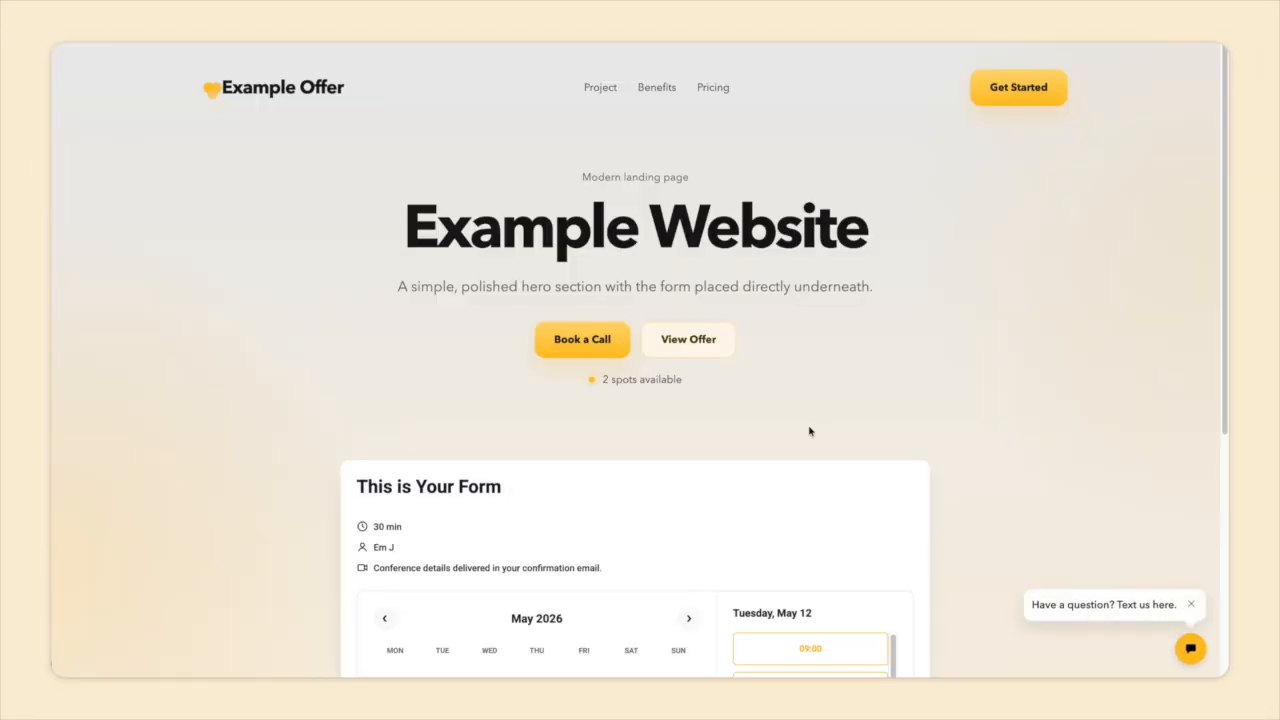
# Open the website's AI Assistant chat and send 'hello'.
pyautogui.click(1190, 648)
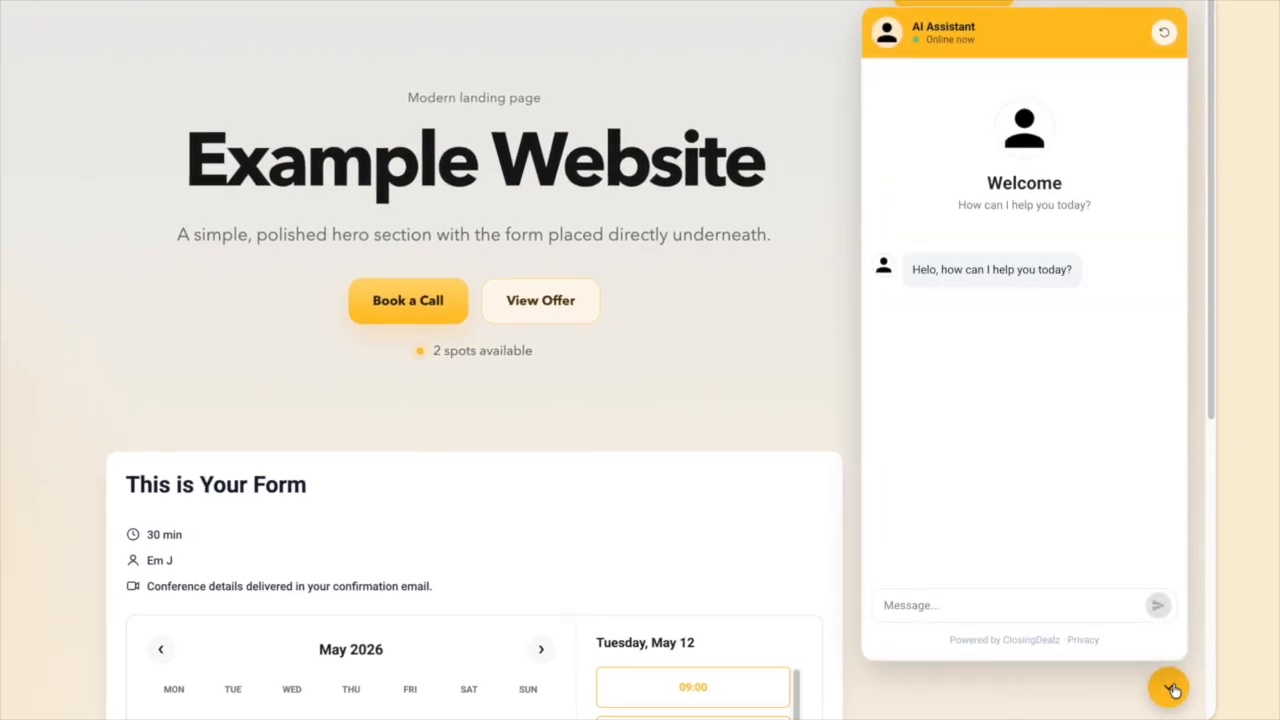
pyautogui.click(986, 607)
pyautogui.write('hello')
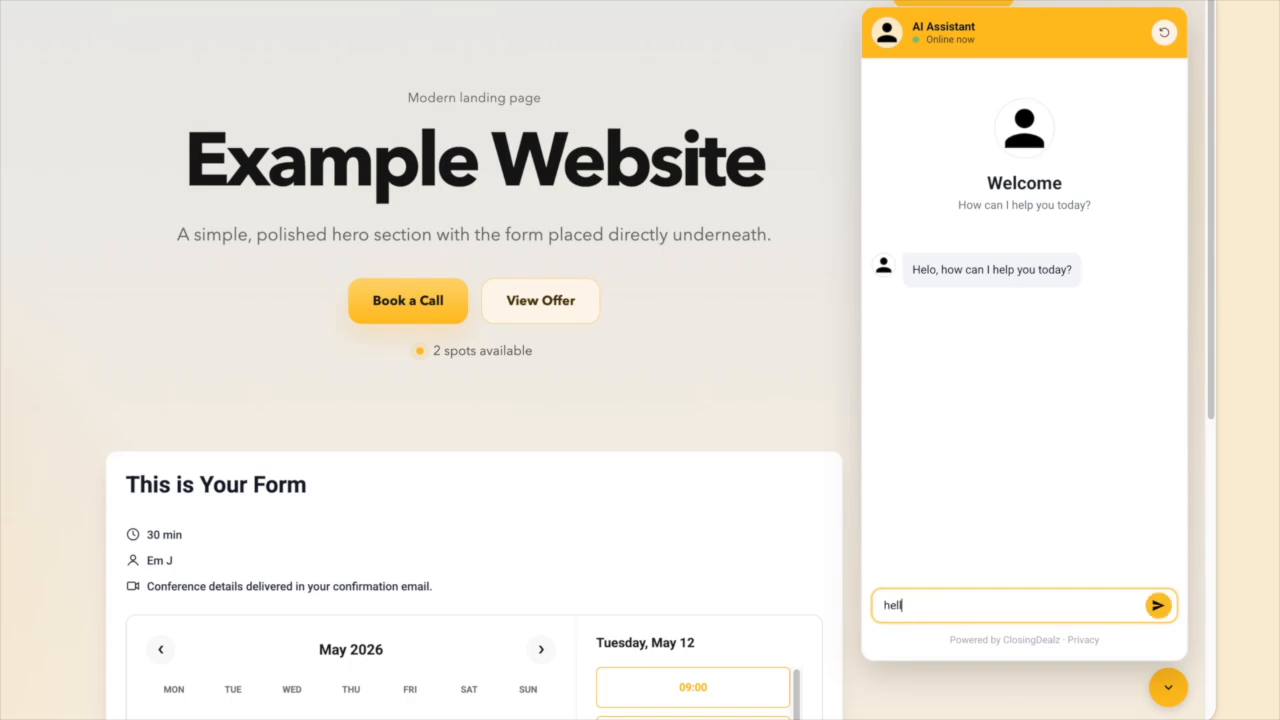
pyautogui.press('Return')
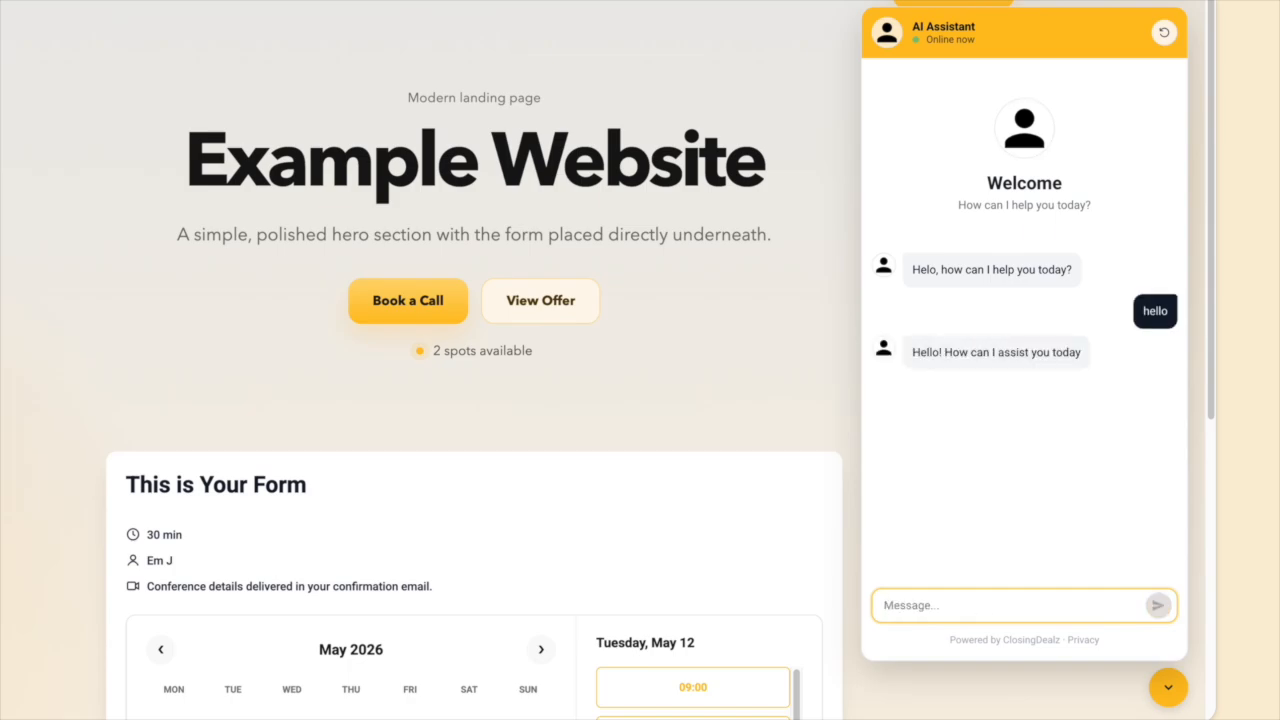
# Send 'im interested', then the lead's name and e-mail, then 'yes' to the meeting offer.
pyautogui.write('im interested')
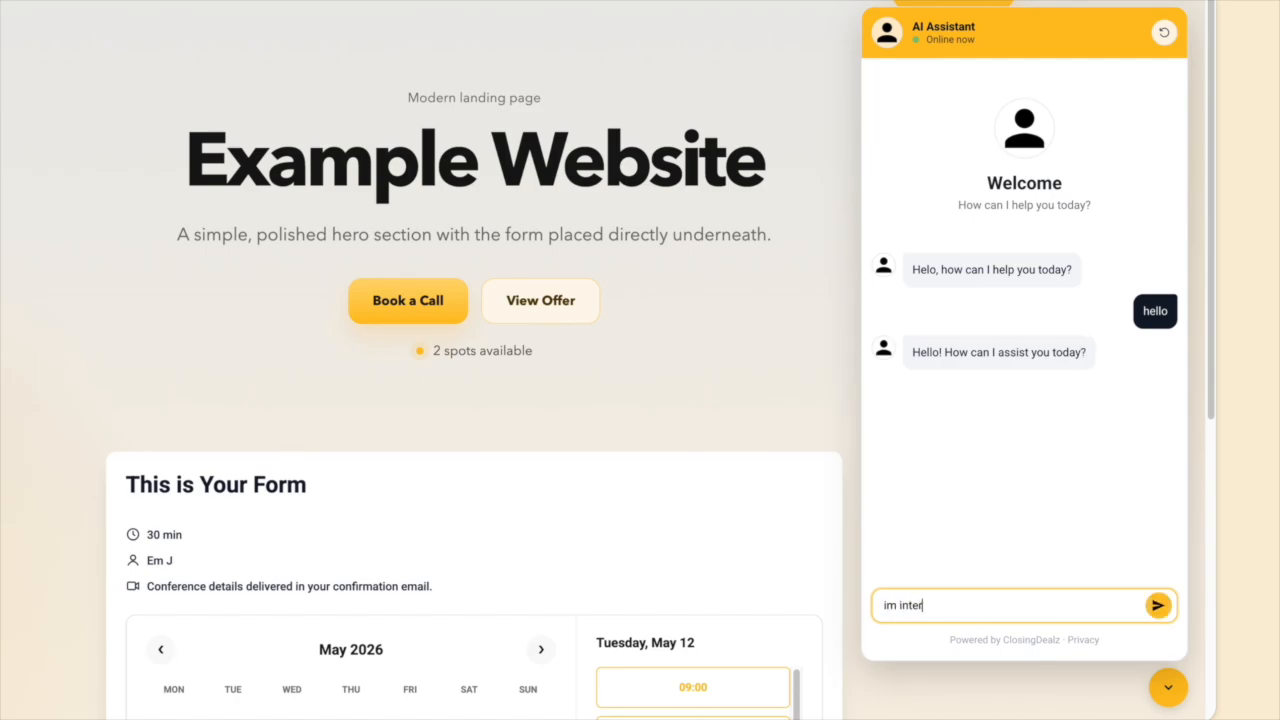
pyautogui.press('Return')
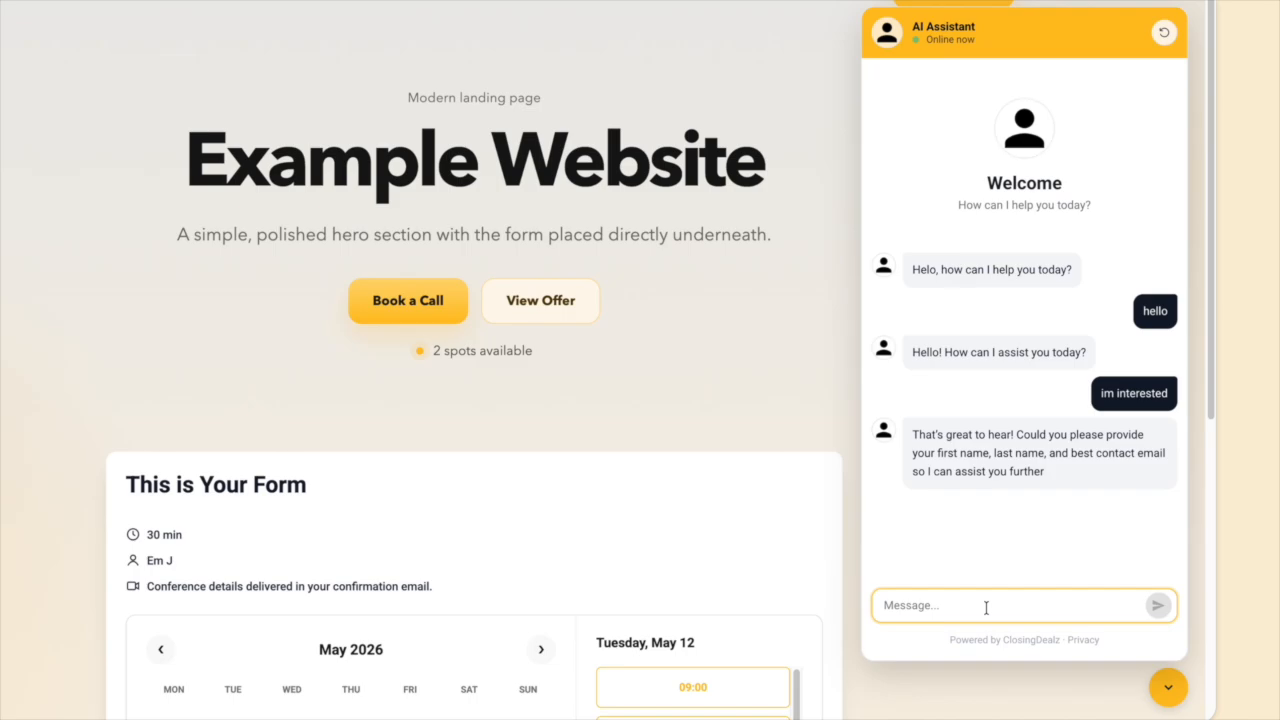
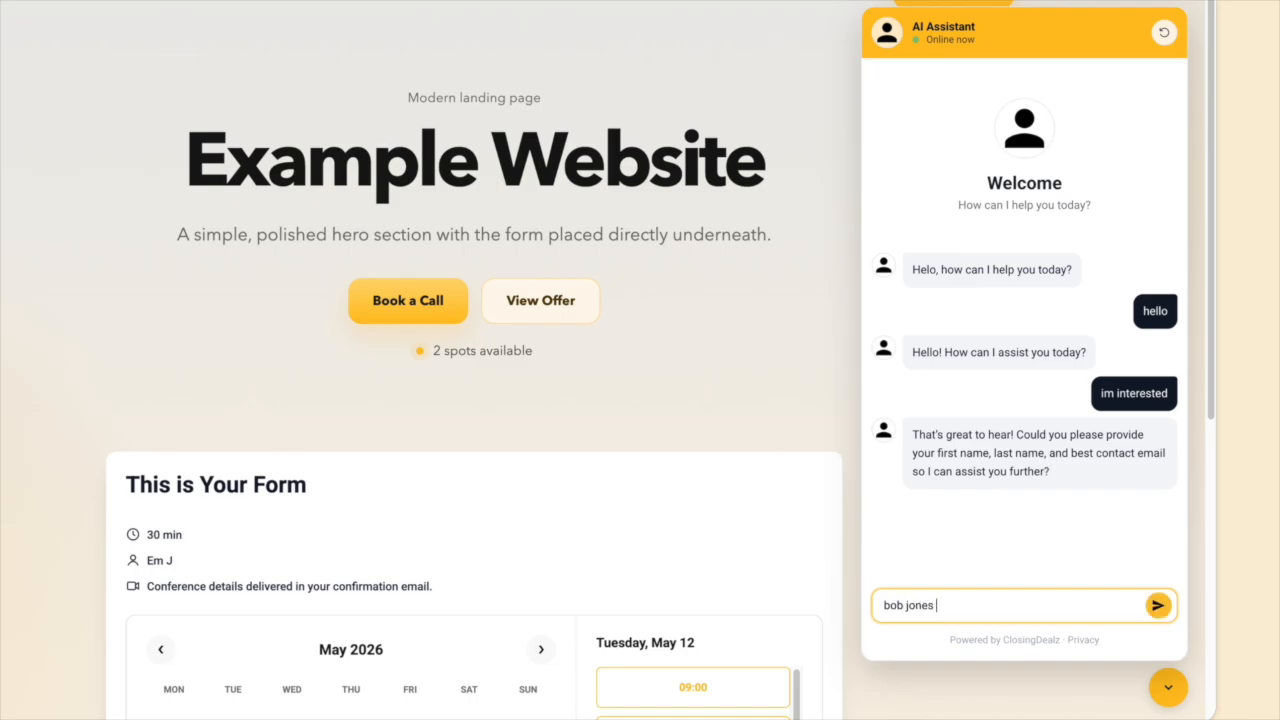
pyautogui.press('Return')
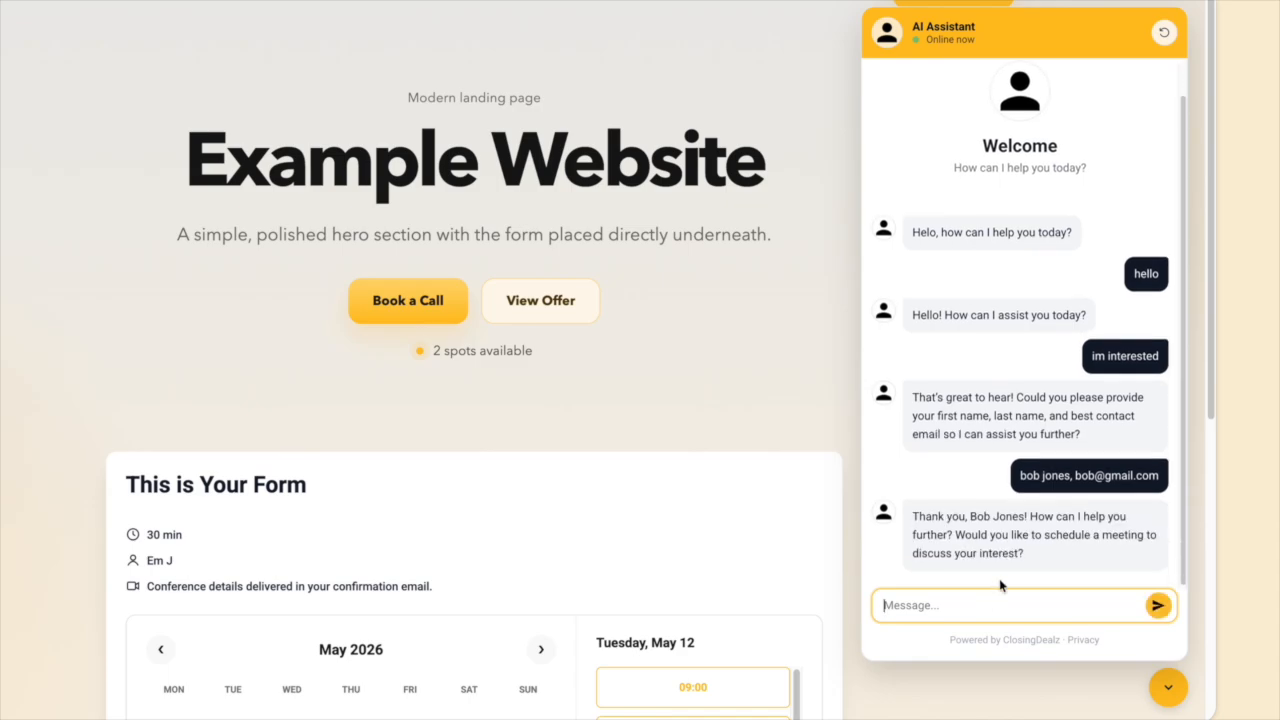
pyautogui.write('yes')
pyautogui.press('Return')
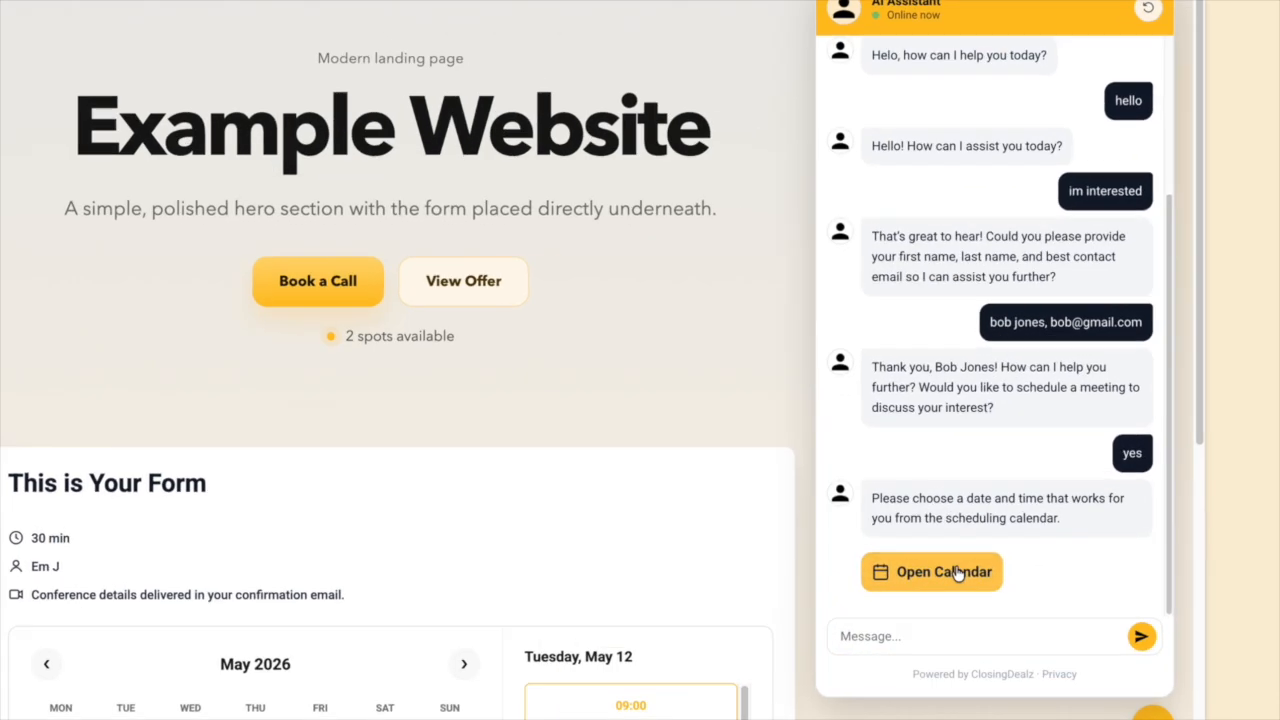
# Pick Friday, May 15 at 10:30 in the chat's calendar and confirm the booking.
pyautogui.click(990, 547)
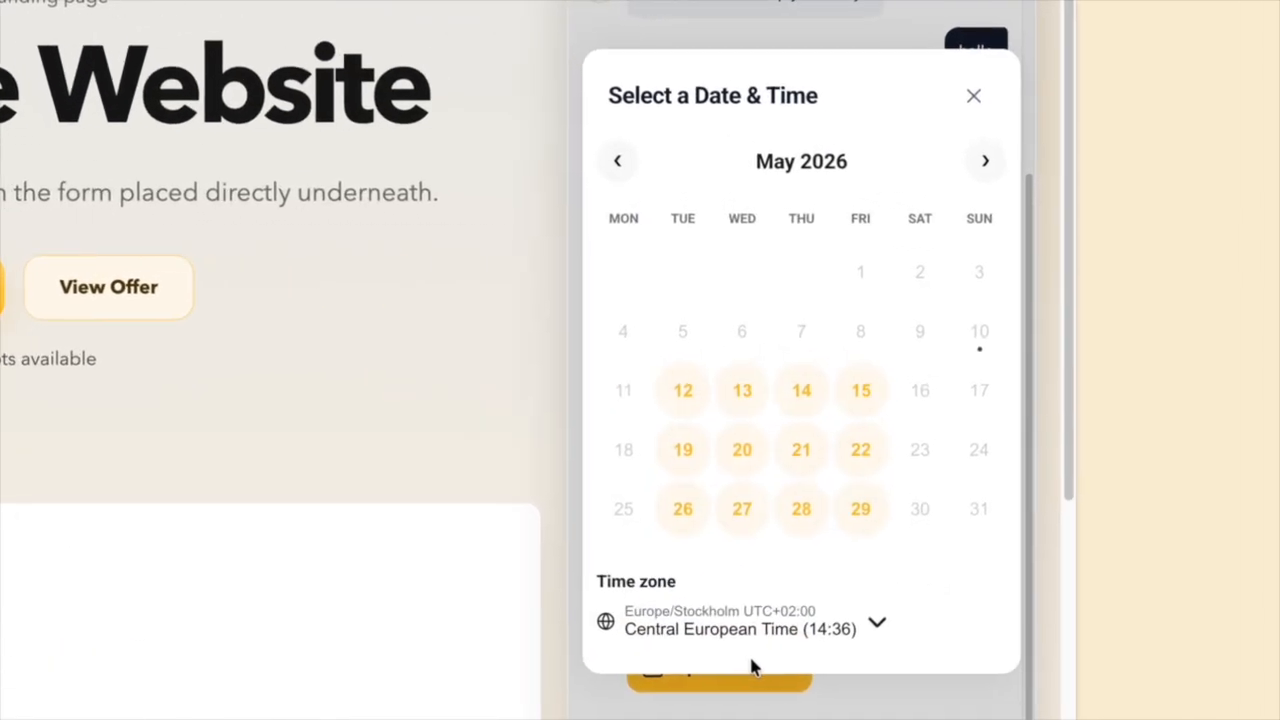
pyautogui.click(858, 395)
pyautogui.click(840, 420)
pyautogui.click(833, 421)
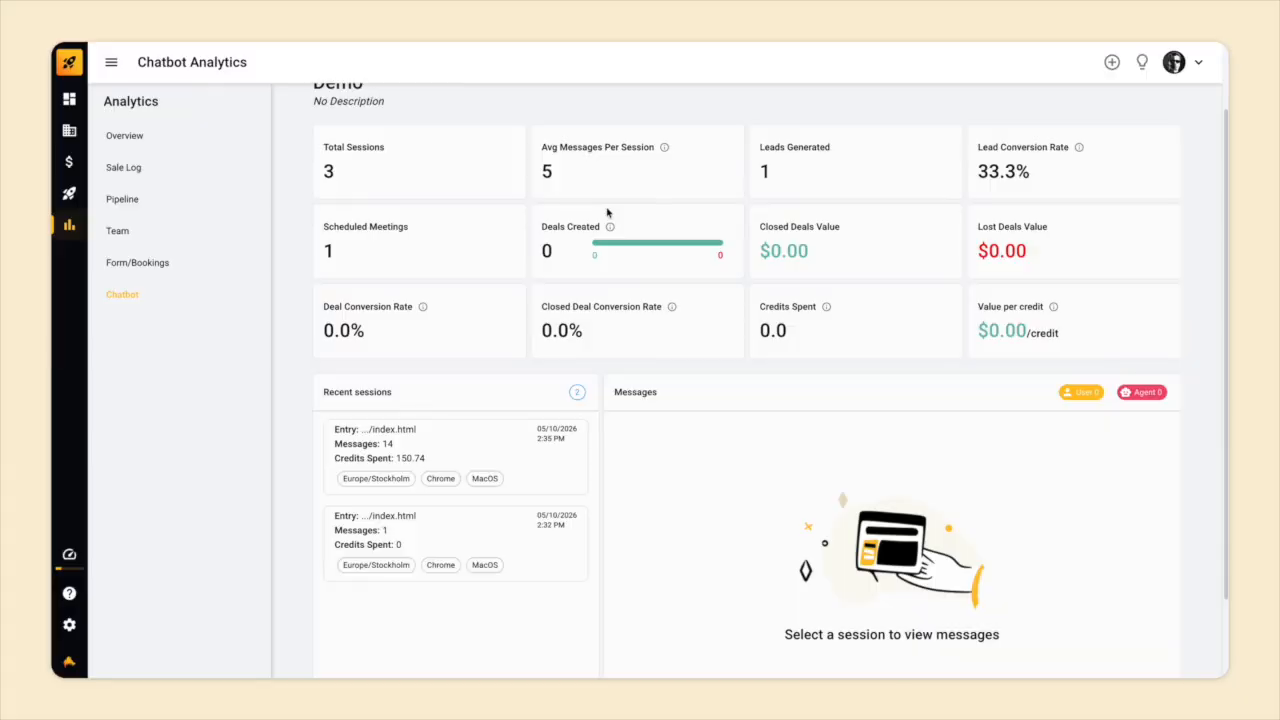
# Read the most recent chatbot session's transcript, then go to the Leads list.
pyautogui.scroll(-1, 606, 371)
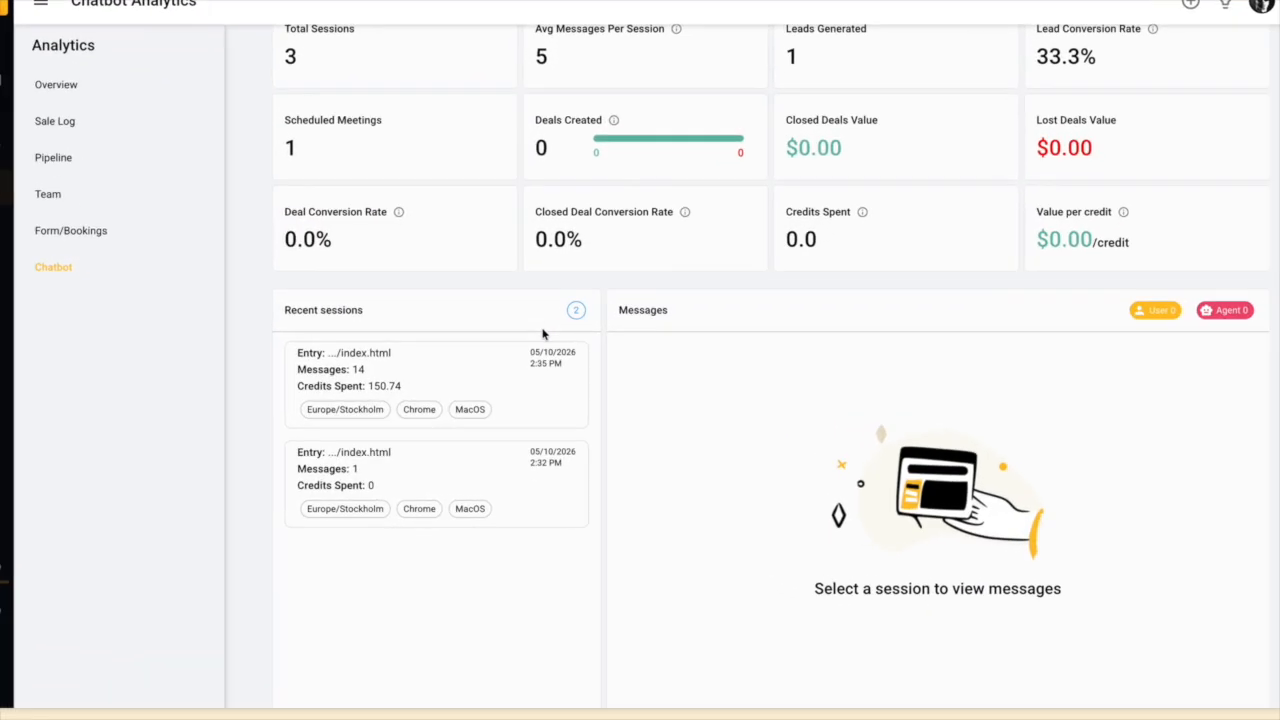
pyautogui.click(535, 400)
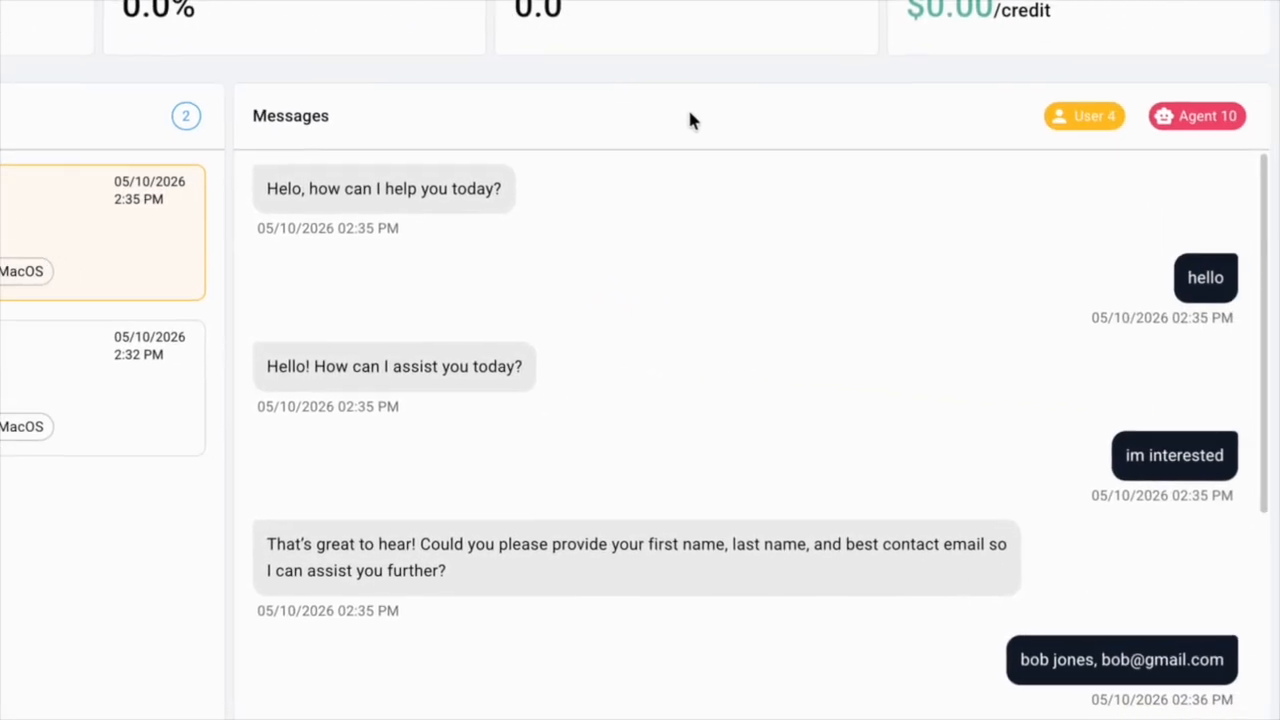
pyautogui.scroll(-6, 1040, 263)
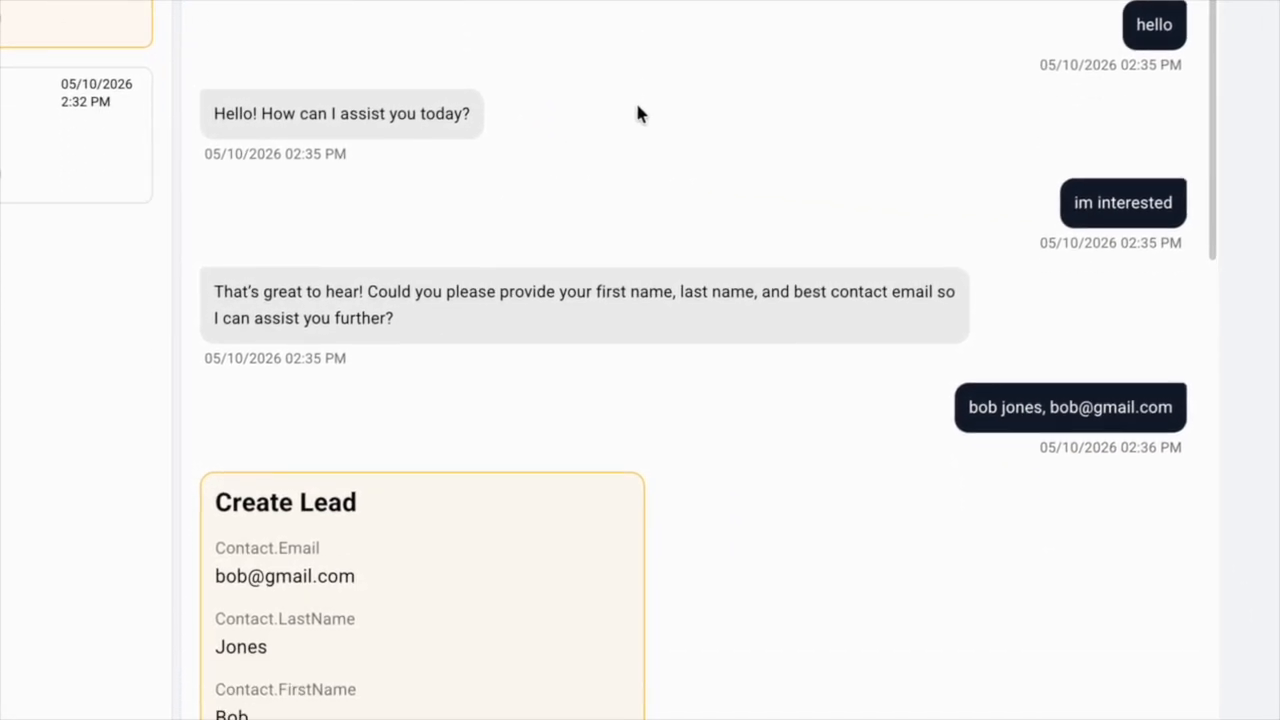
pyautogui.scroll(-8, 636, 113)
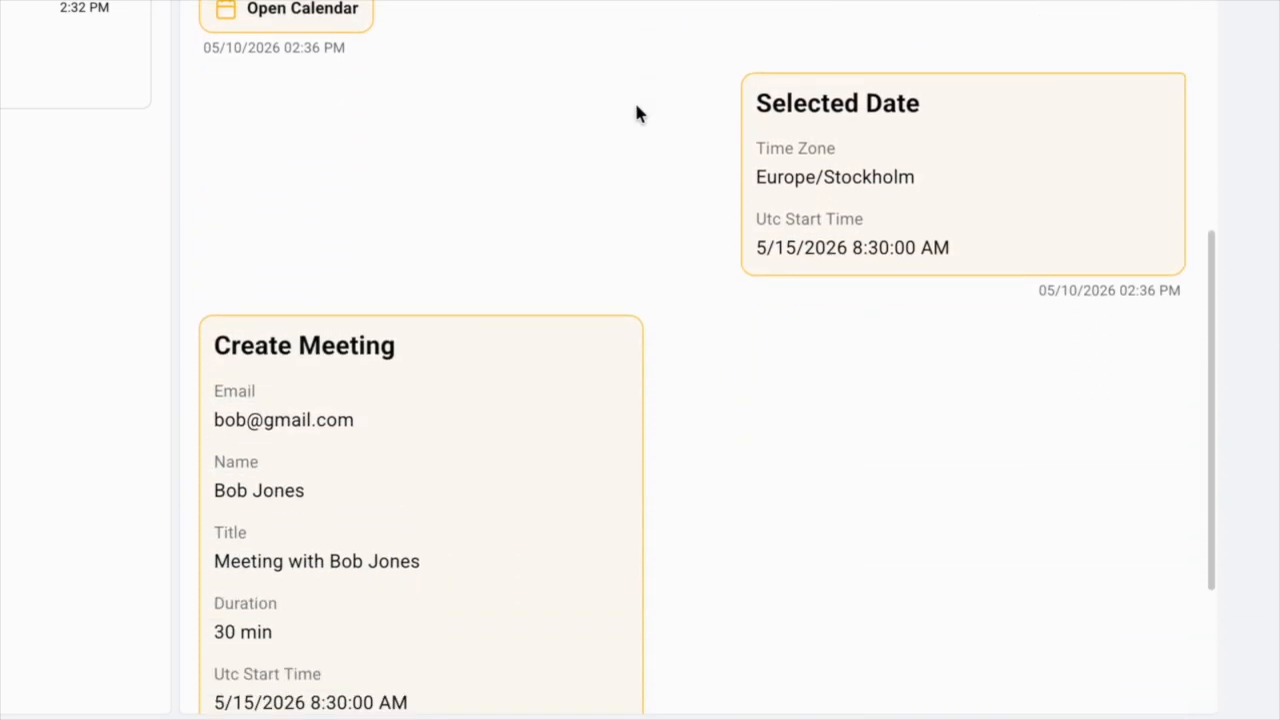
pyautogui.scroll(15, 636, 113)
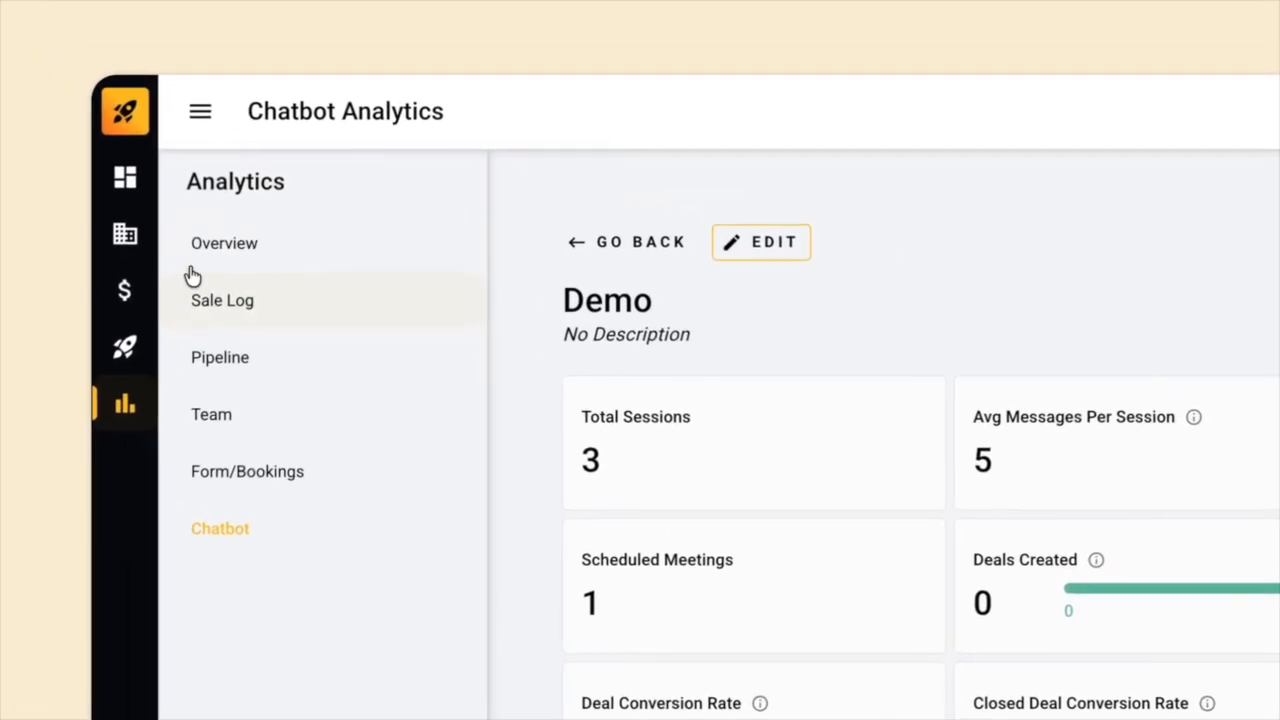
pyautogui.click(76, 135)
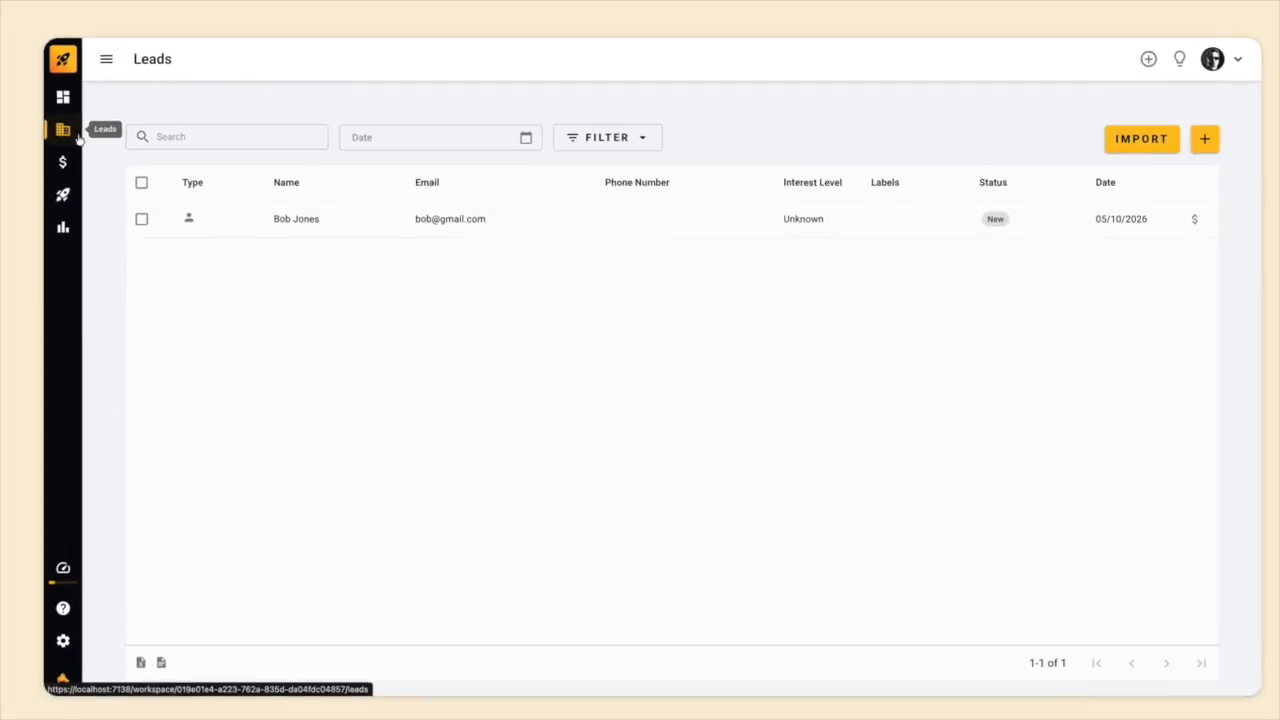
# Open the new lead's overview and read its AI Chatbot Conversation transcript.
pyautogui.click(565, 381)
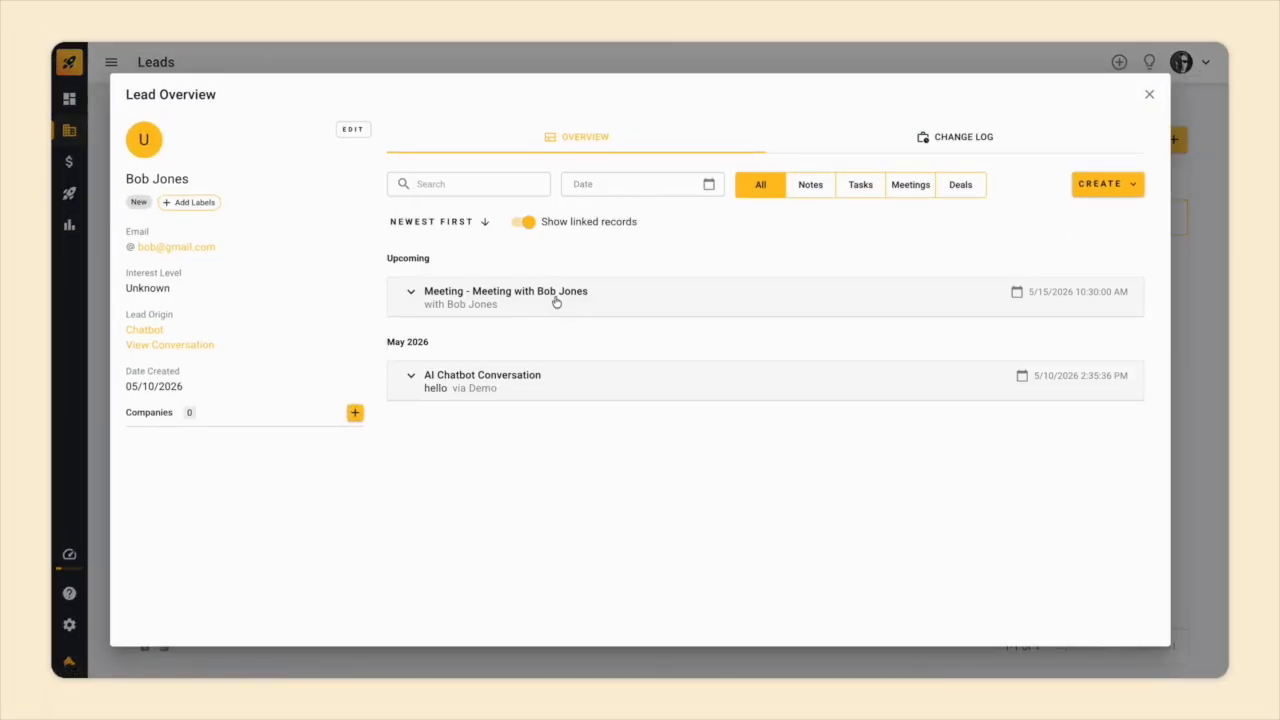
pyautogui.click(601, 376)
pyautogui.scroll(-7, 601, 377)
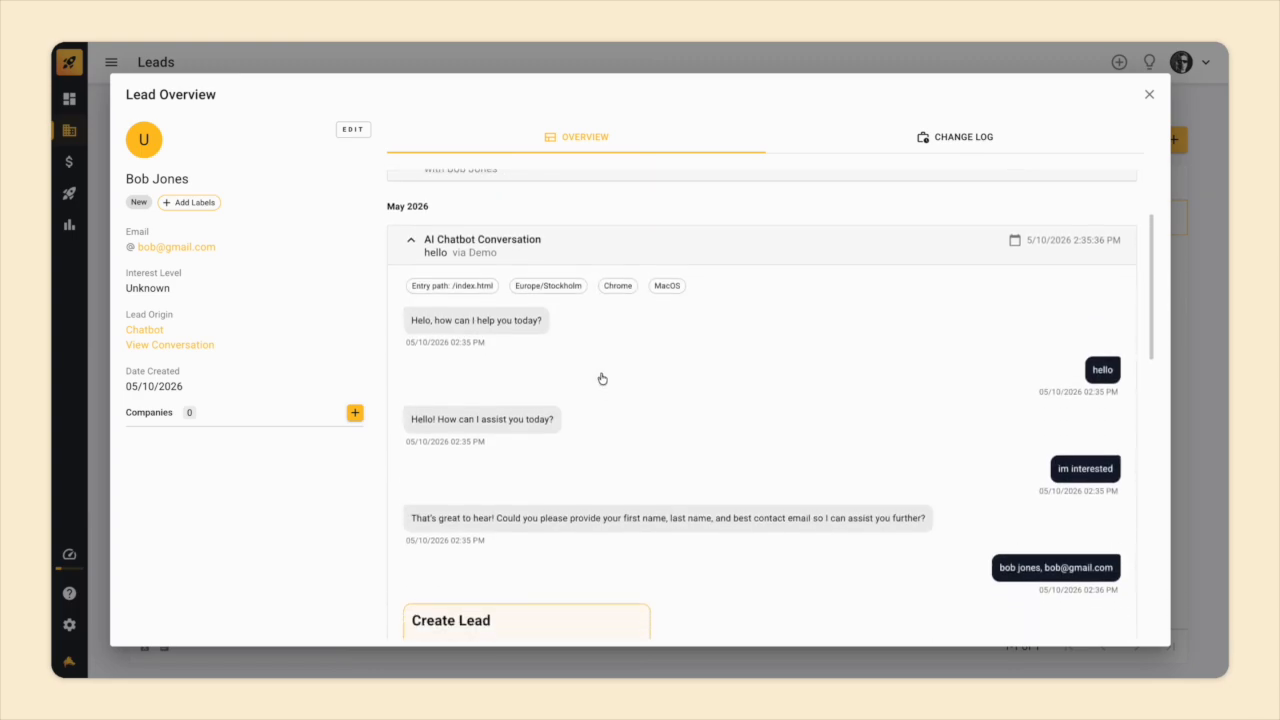
pyautogui.scroll(-3, 601, 377)
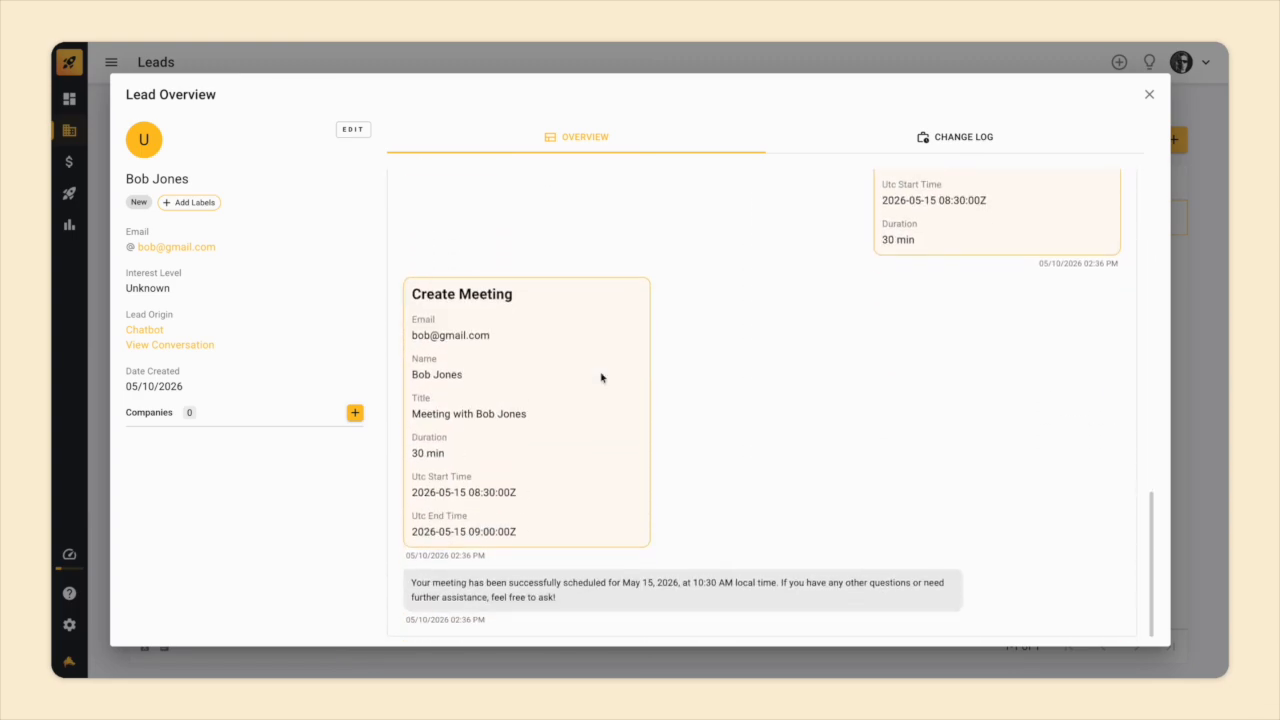
pyautogui.scroll(10, 601, 377)
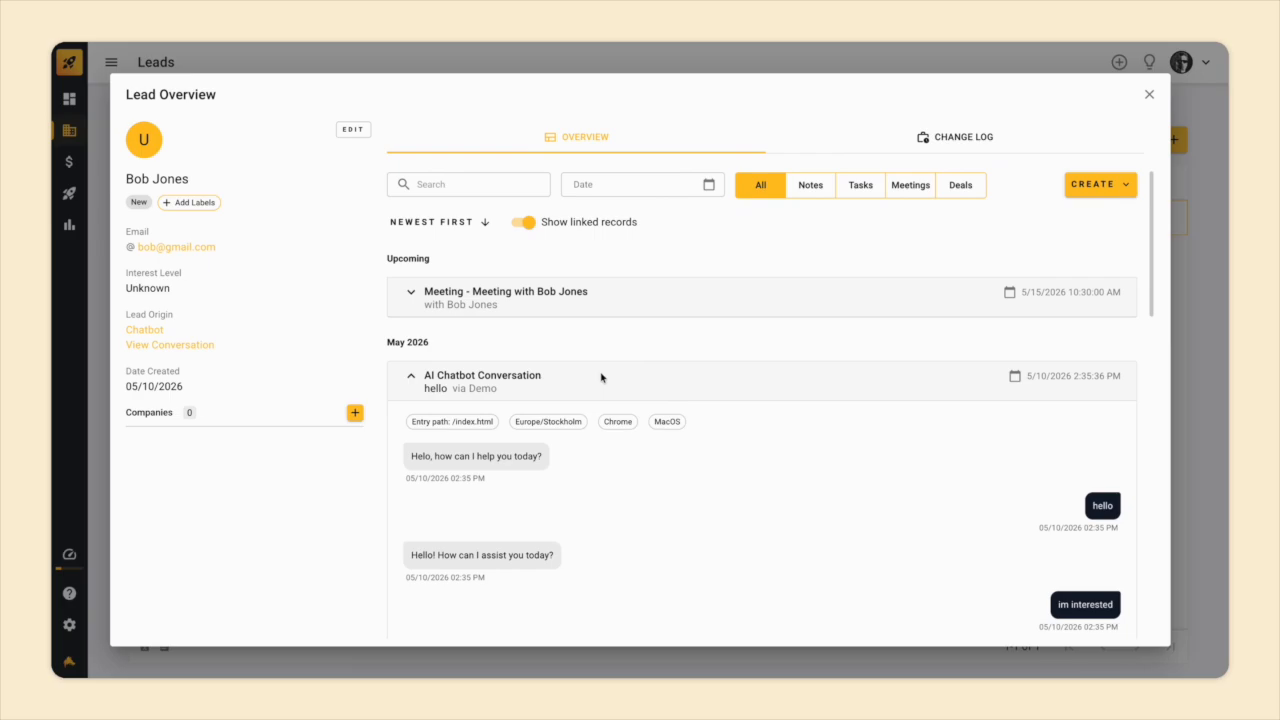
# Expand the lead's upcoming meeting entry and open its full Meeting Overview.
pyautogui.click(531, 309)
pyautogui.scroll(-2, 532, 312)
pyautogui.scroll(-10, 533, 313)
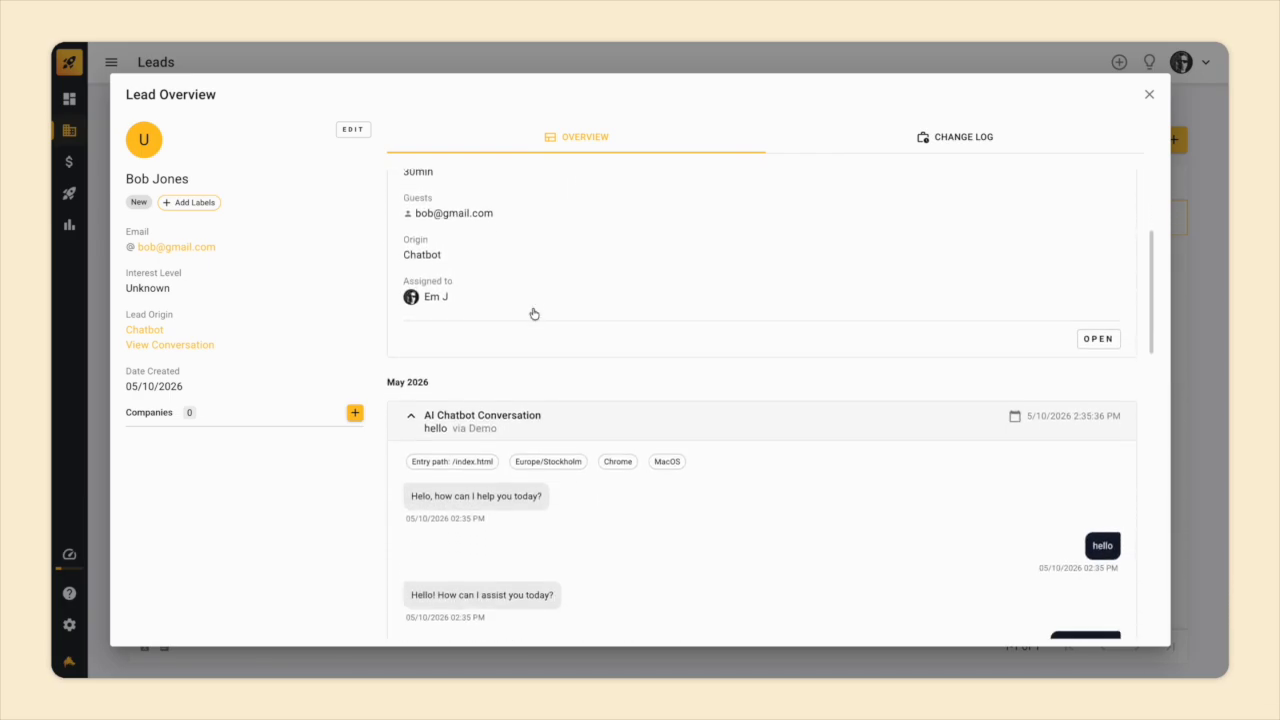
pyautogui.scroll(-3, 533, 313)
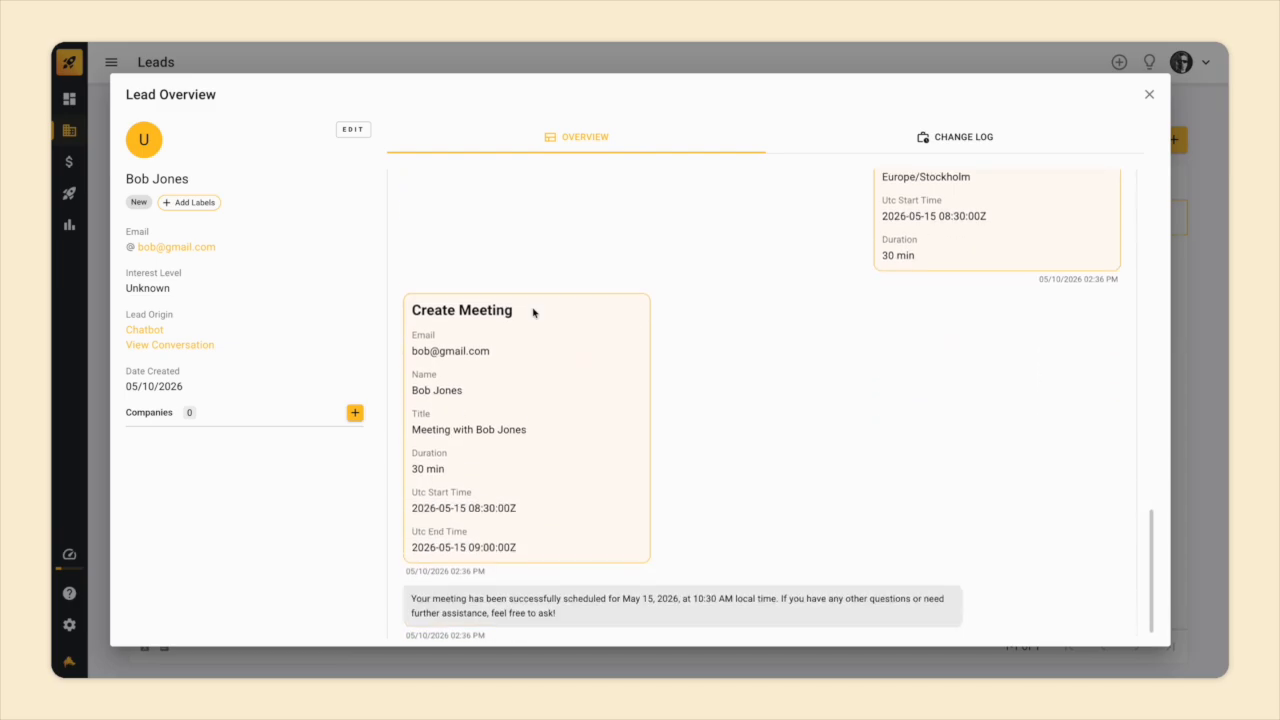
pyautogui.scroll(15, 533, 313)
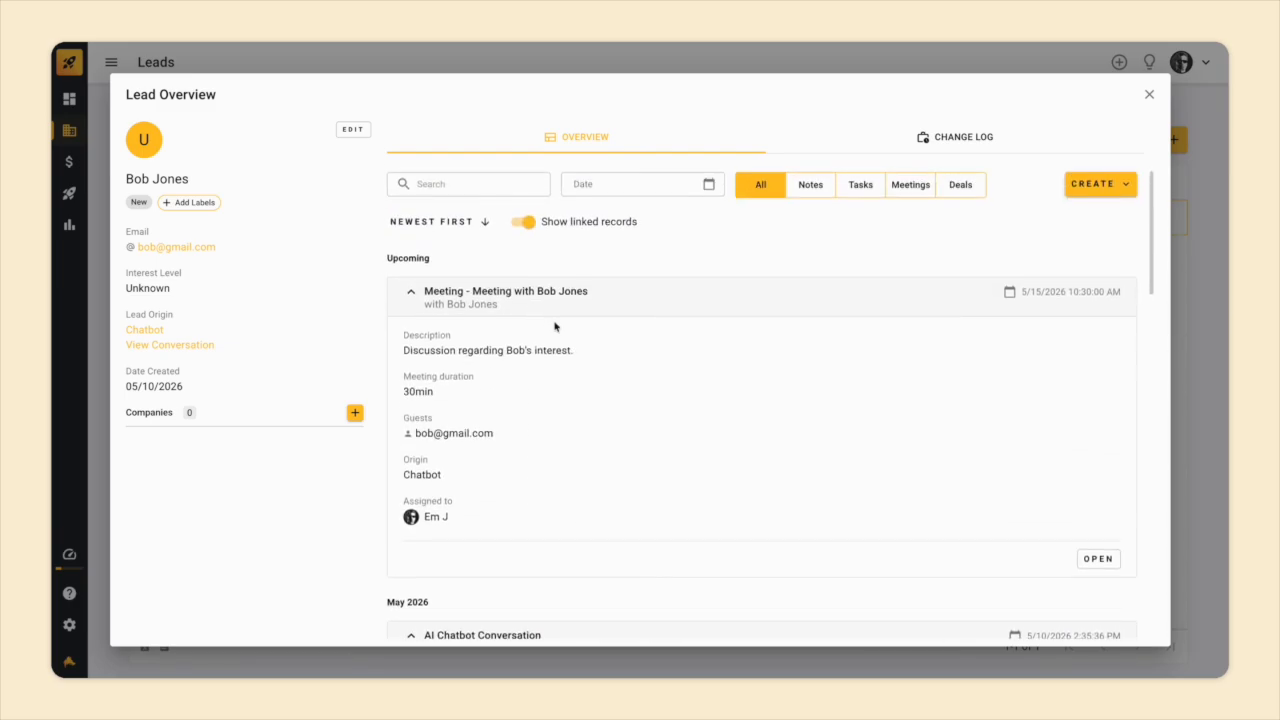
pyautogui.click(1099, 558)
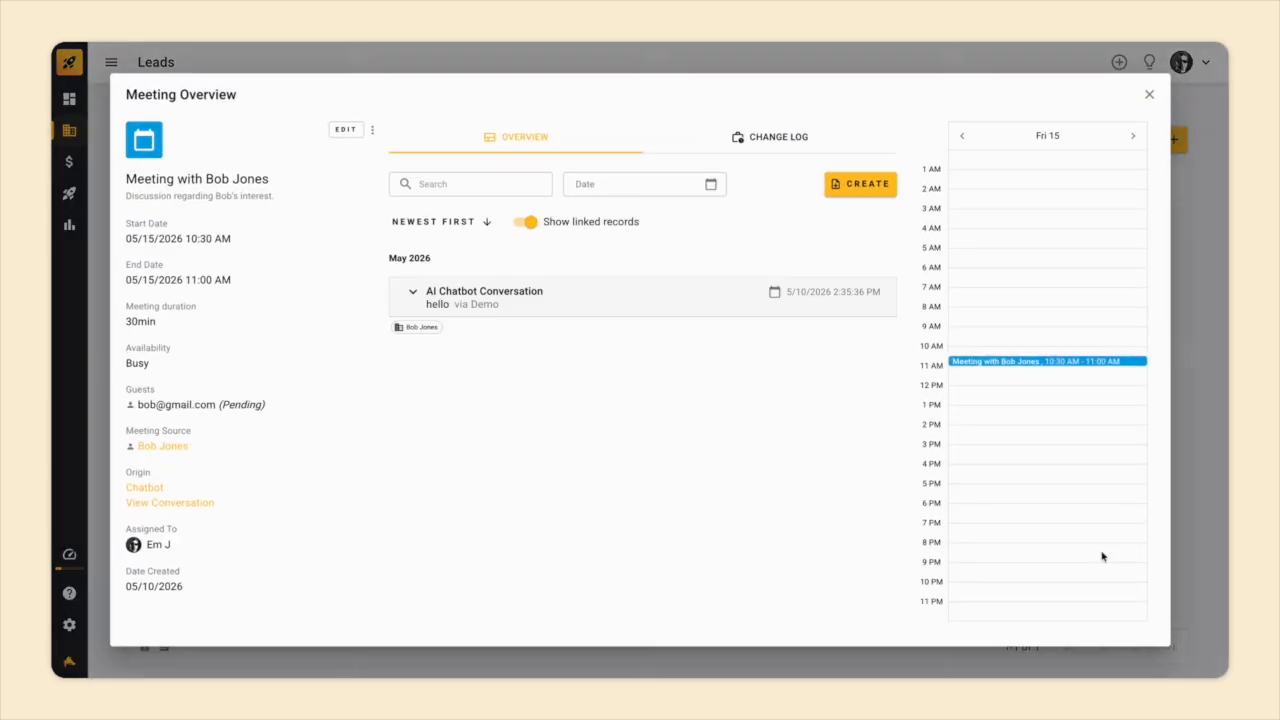
# Expand the AI Chatbot Conversation in the Meeting Overview and read through the transcript.
pyautogui.click(566, 305)
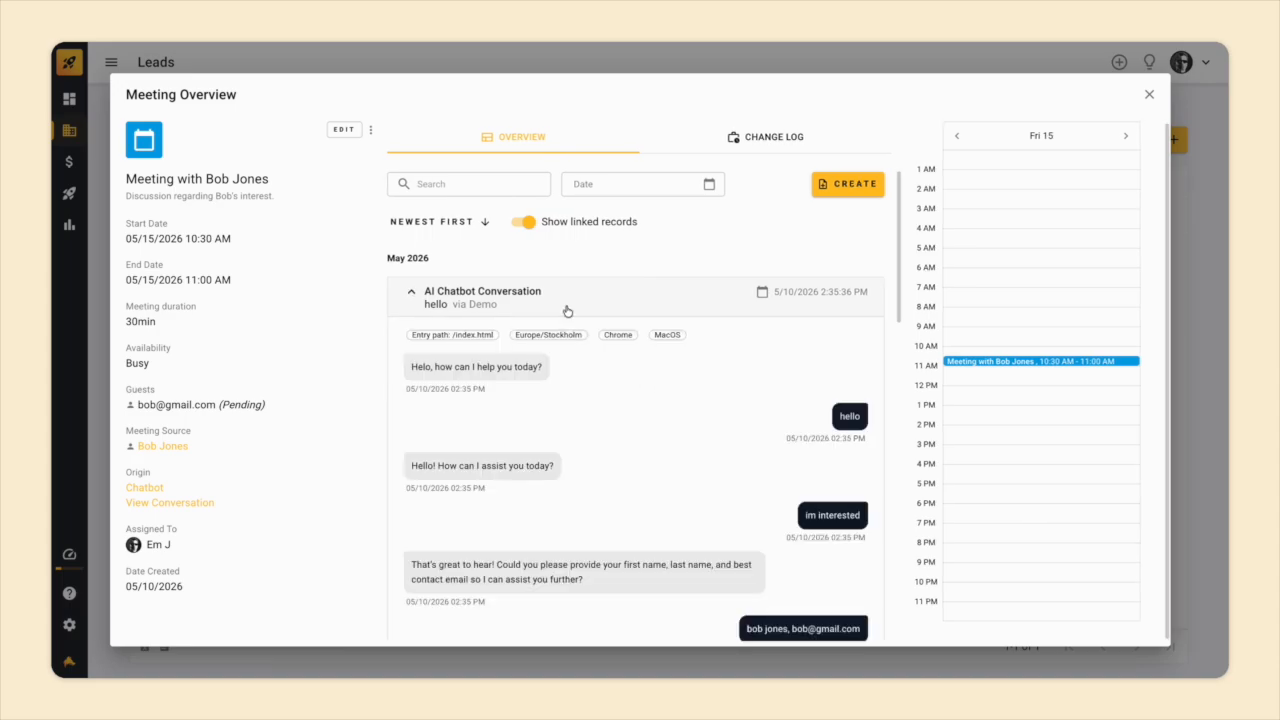
pyautogui.scroll(-1, 567, 311)
pyautogui.scroll(-10, 566, 311)
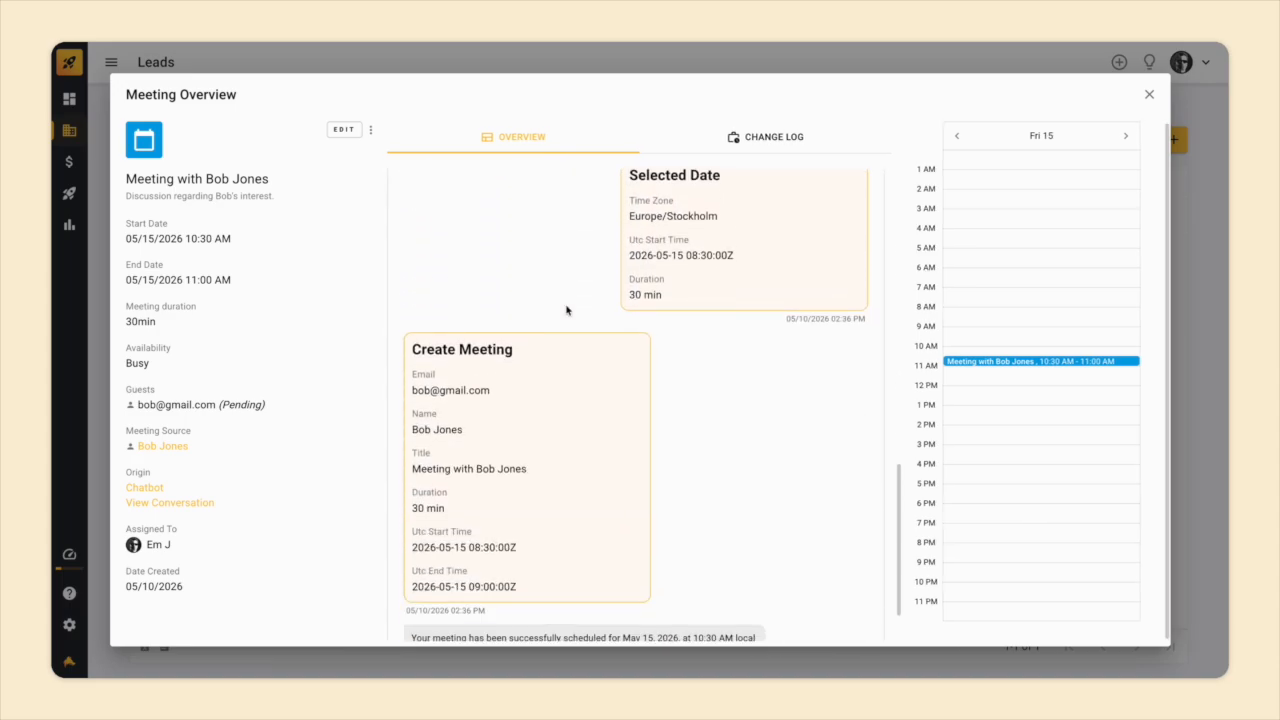
pyautogui.scroll(12, 566, 310)
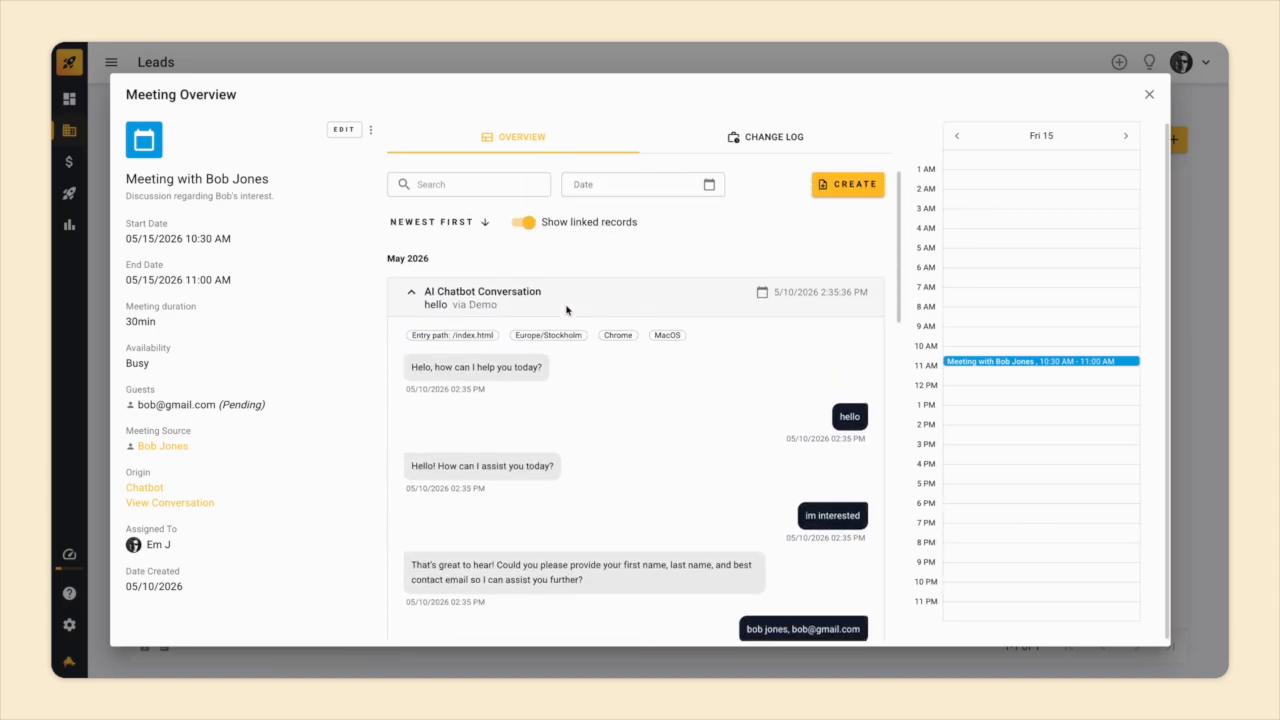